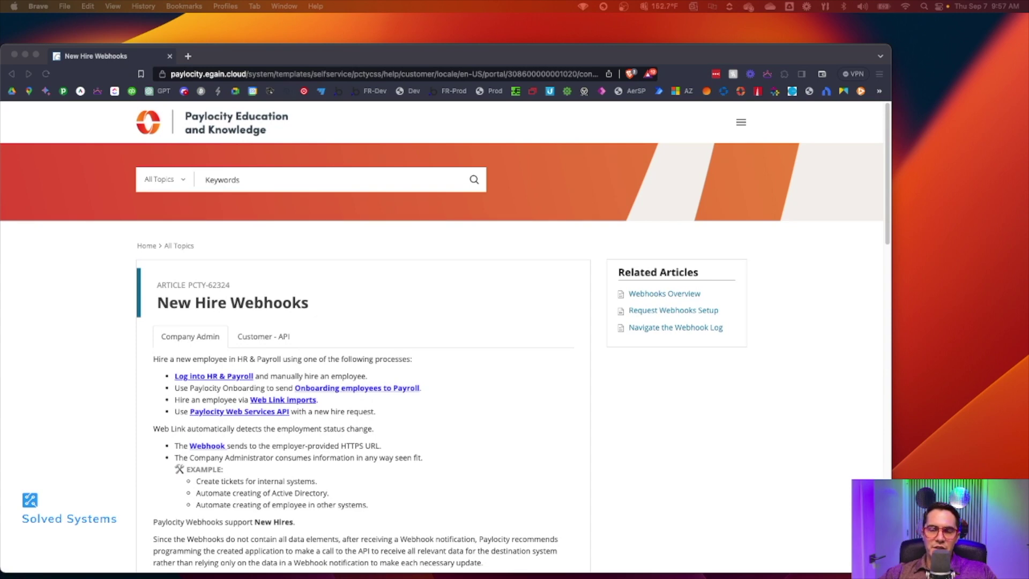
Scroll through the New Hire webhook's Property/Sample table to review the employee fields.
scroll(336, 375, "down", 1)
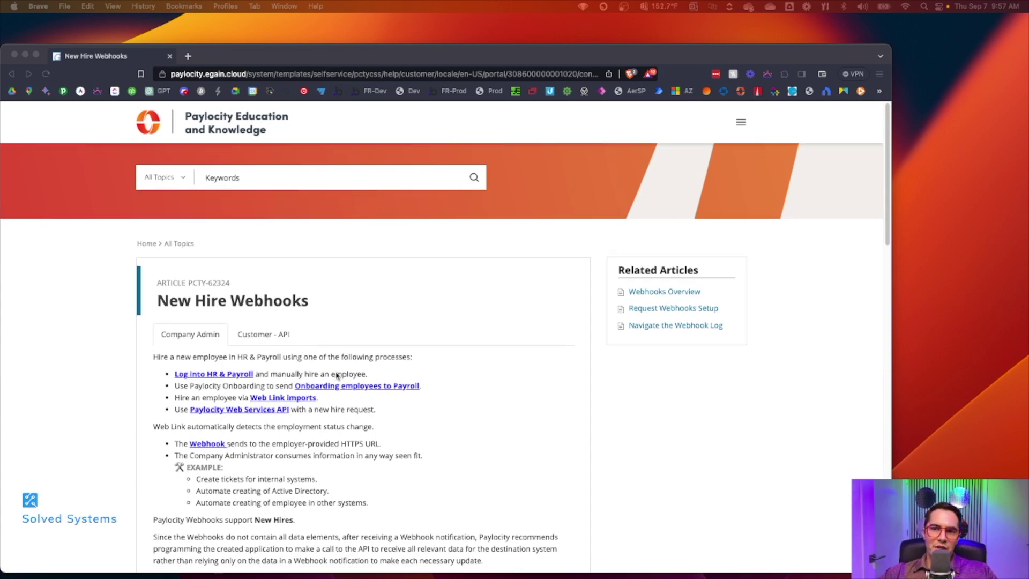
scroll(337, 372, "down", 2)
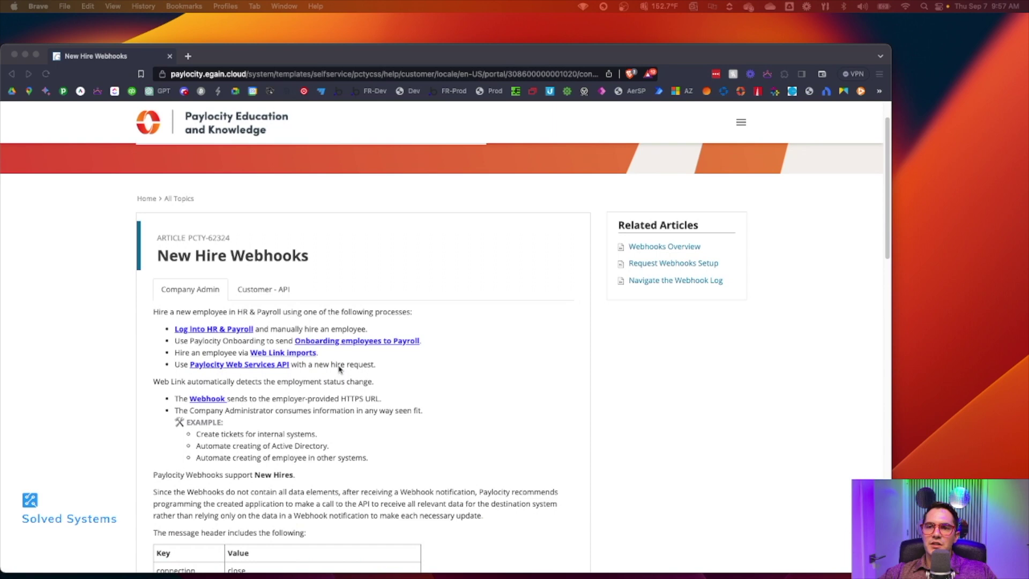
scroll(337, 368, "down", 2)
scroll(332, 368, "up", 3)
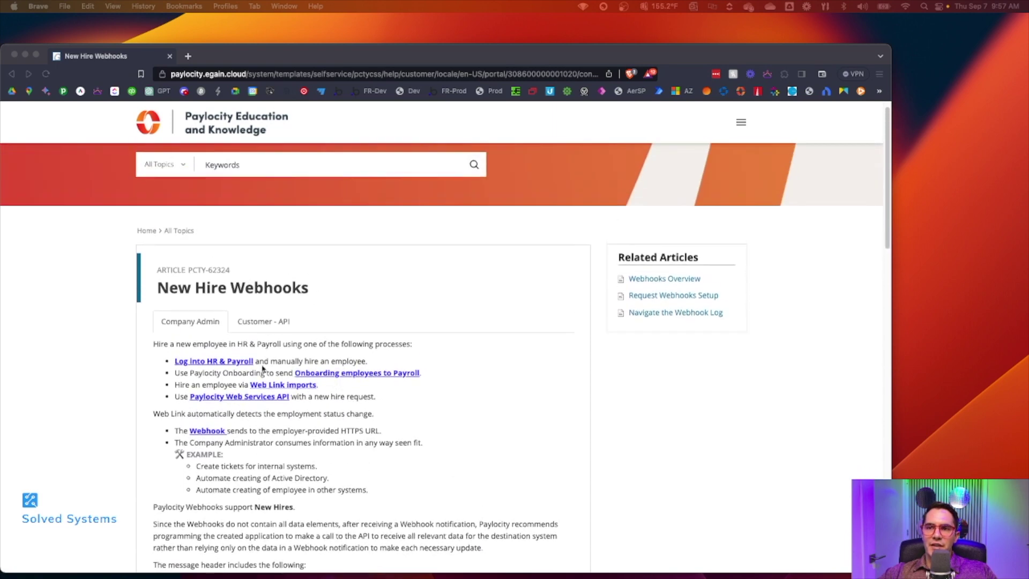
scroll(202, 322, "down", 1)
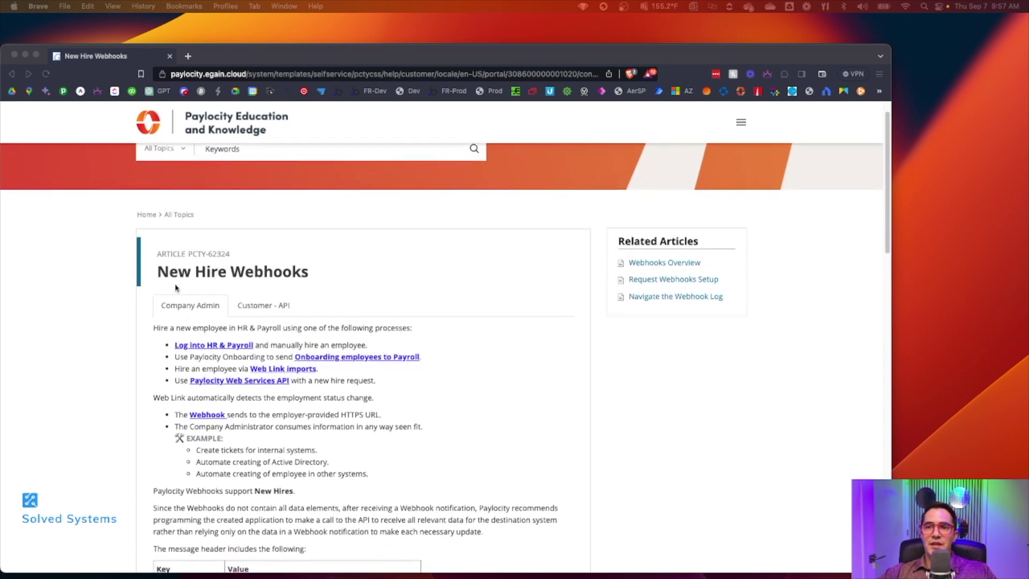
scroll(322, 375, "down", 7)
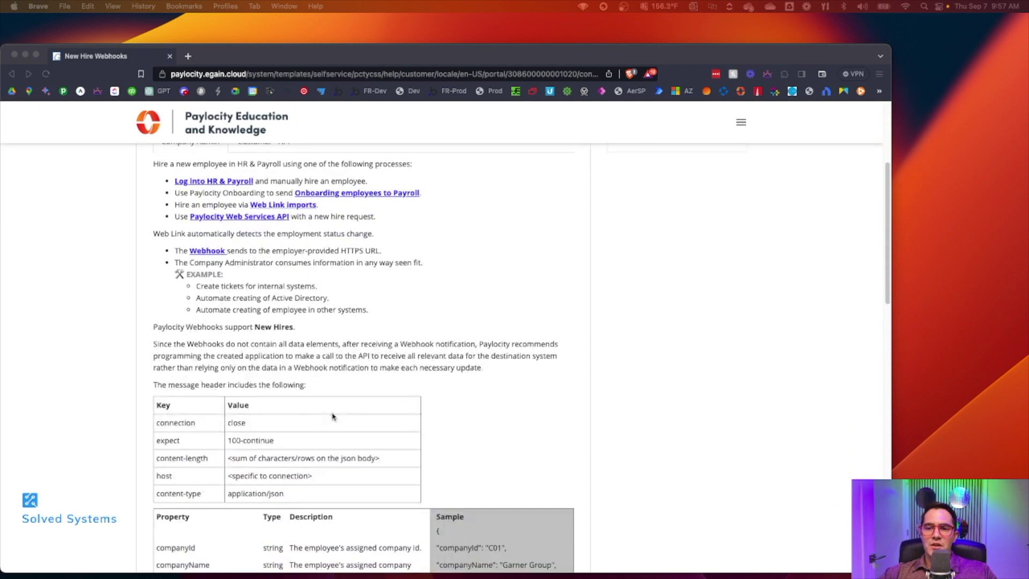
scroll(332, 416, "down", 15)
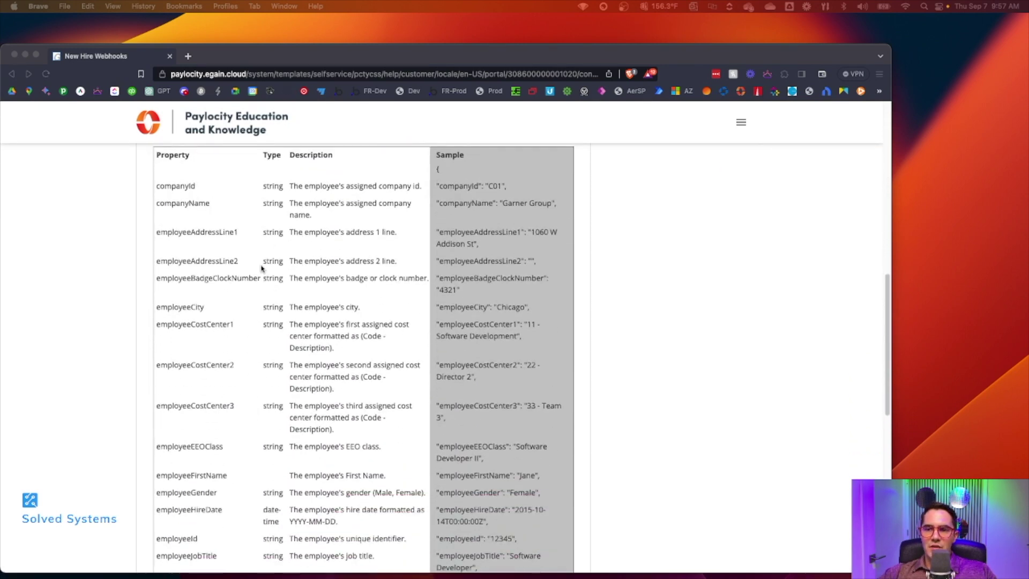
scroll(261, 268, "down", 1)
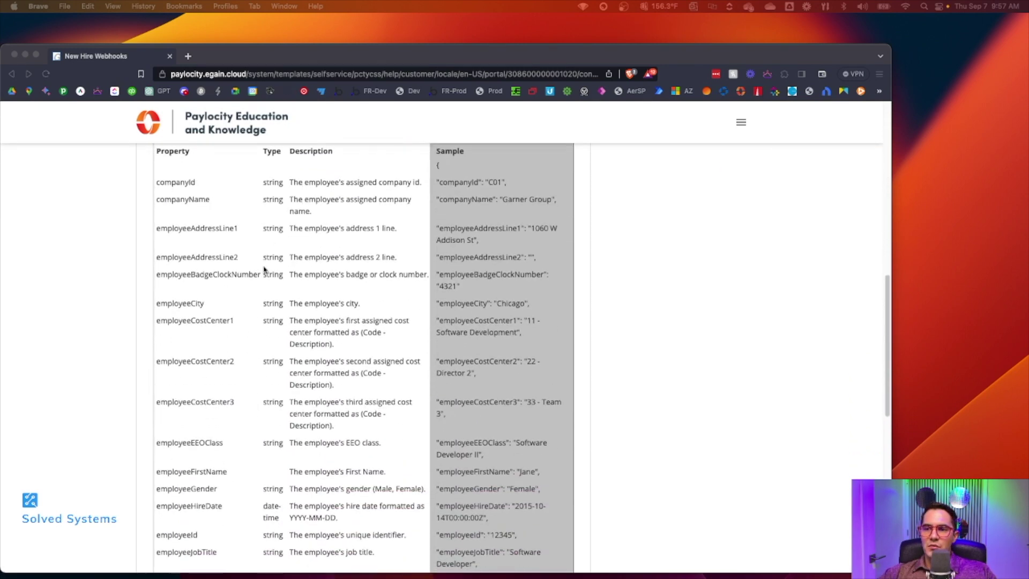
left_click(201, 185)
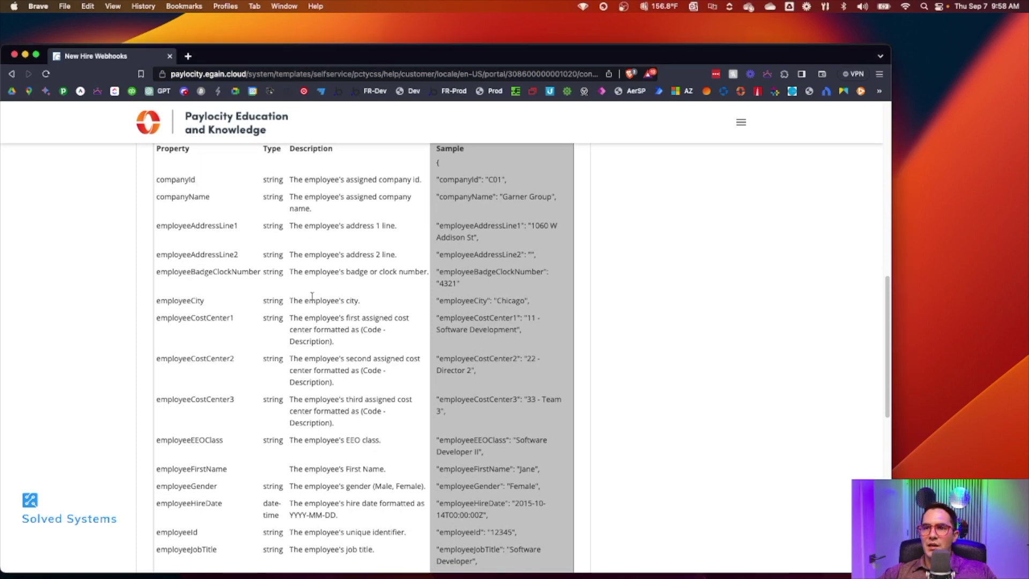
scroll(321, 297, "down", 3)
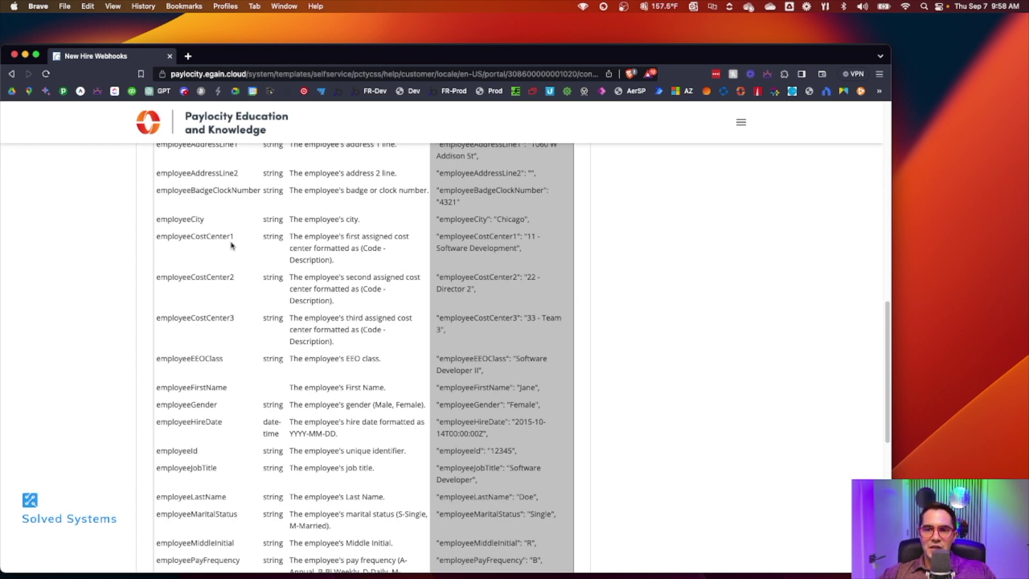
scroll(228, 249, "down", 4)
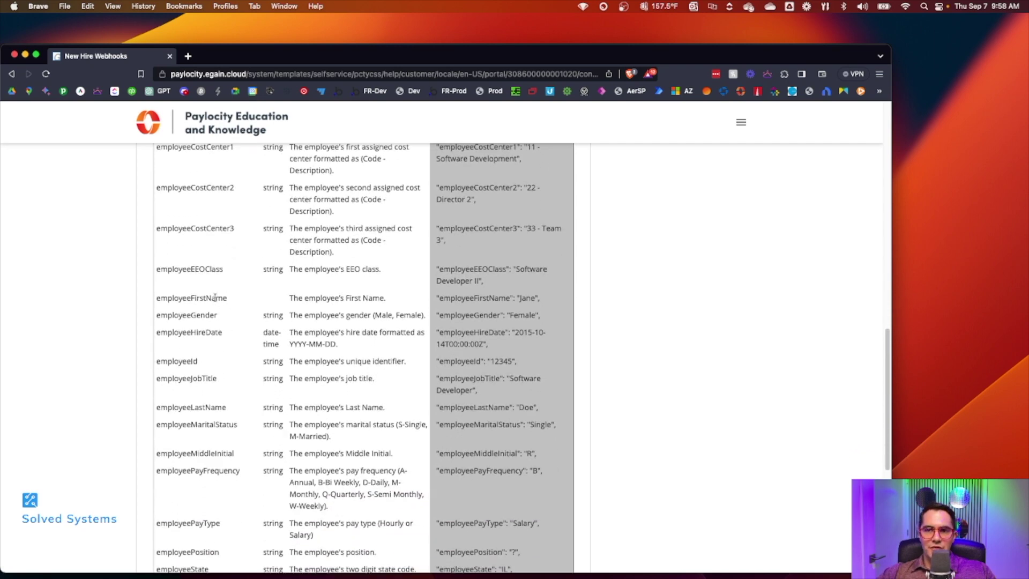
scroll(220, 300, "down", 2)
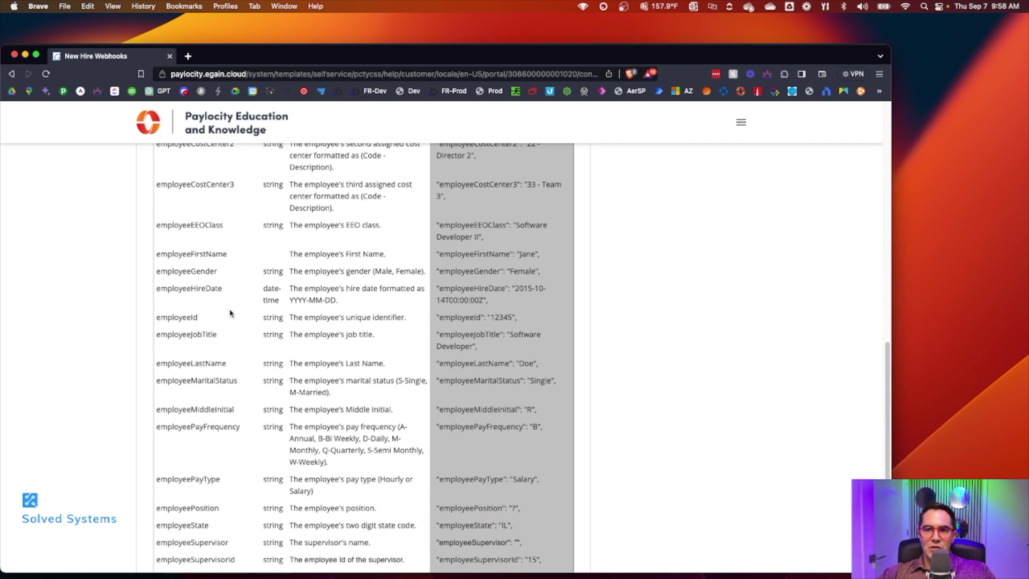
scroll(246, 369, "down", 3)
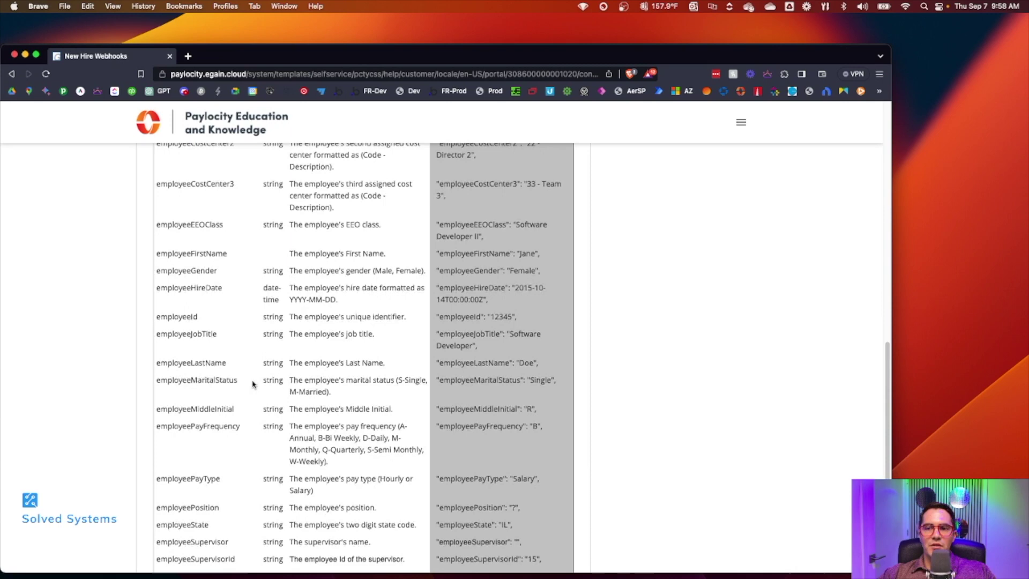
scroll(250, 384, "down", 6)
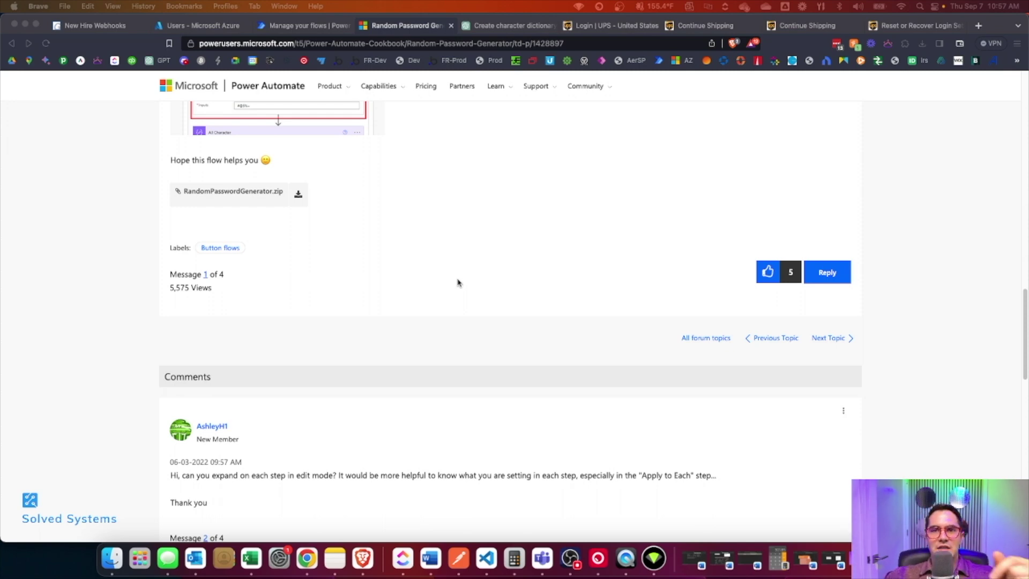
scroll(440, 299, "up", 15)
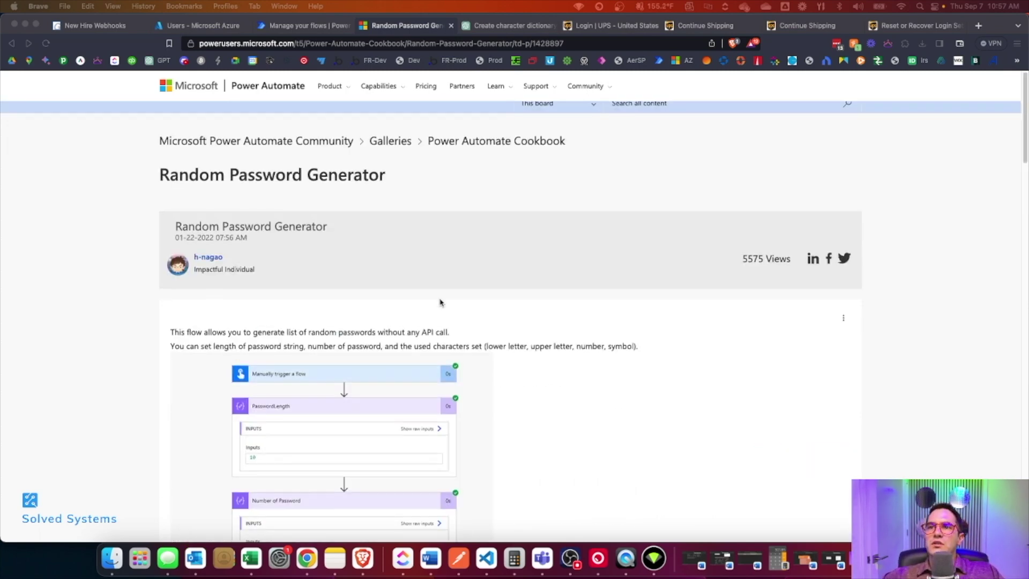
scroll(279, 290, "down", 15)
scroll(327, 305, "up", 4)
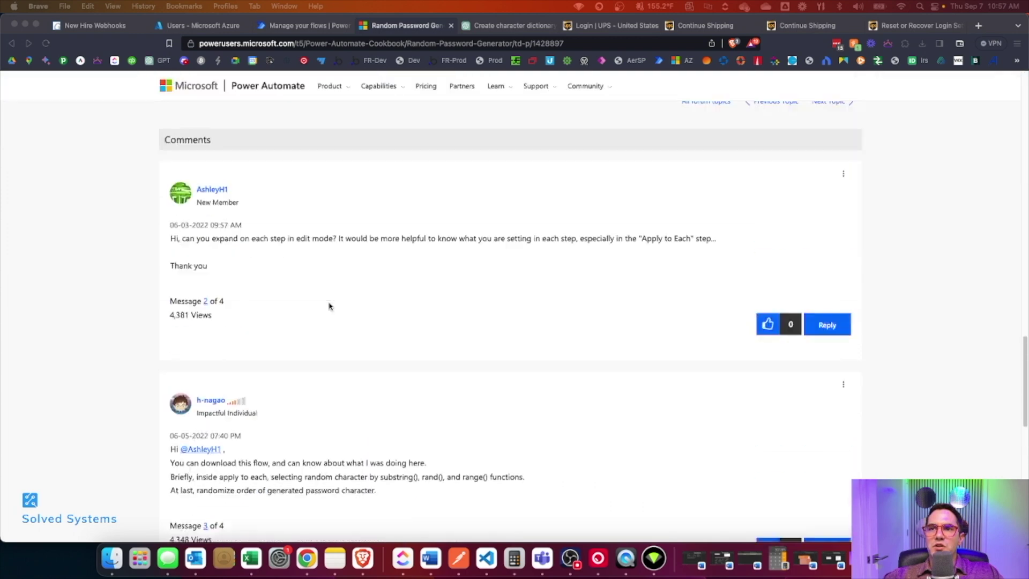
scroll(337, 324, "down", 2)
scroll(336, 321, "up", 7)
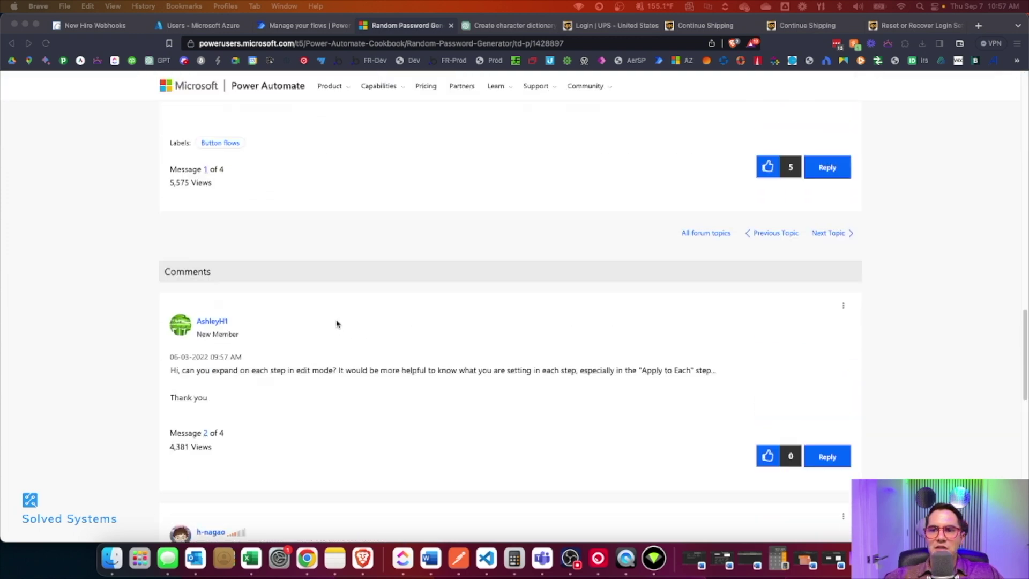
left_click(310, 285)
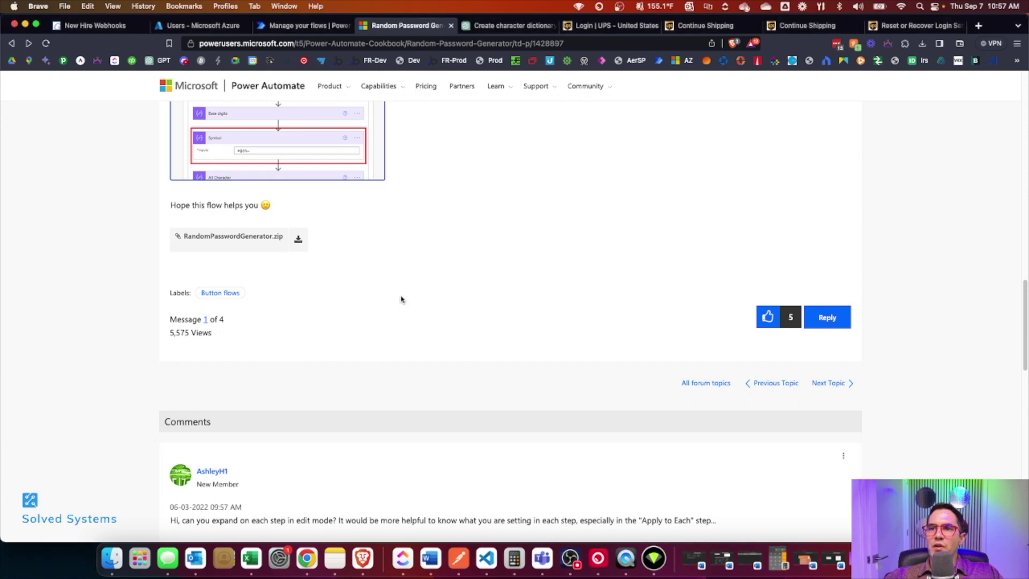
Import the RandomPasswordGenerator.zip package from My flows.
left_click(304, 27)
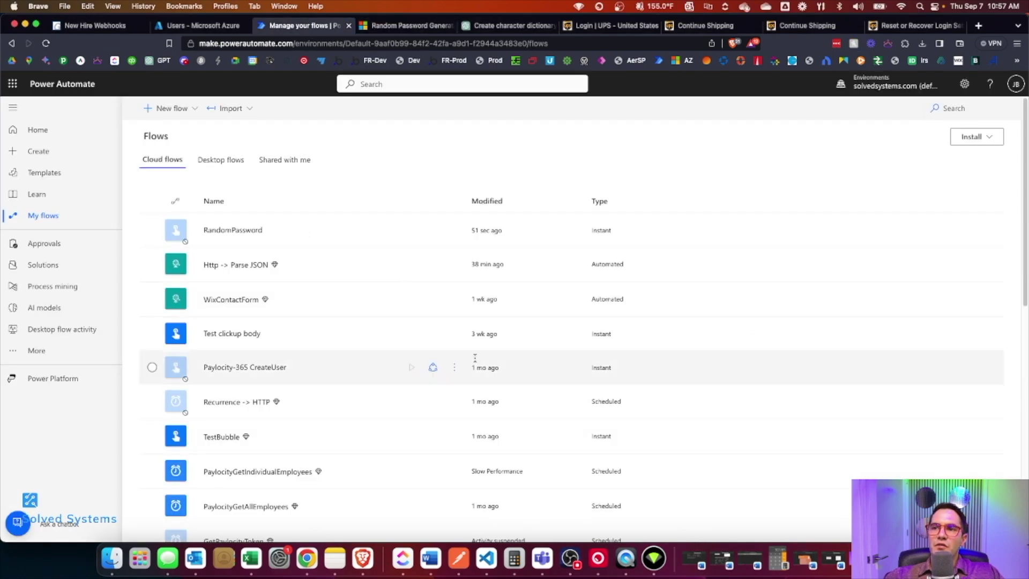
left_click(247, 114)
left_click(250, 148)
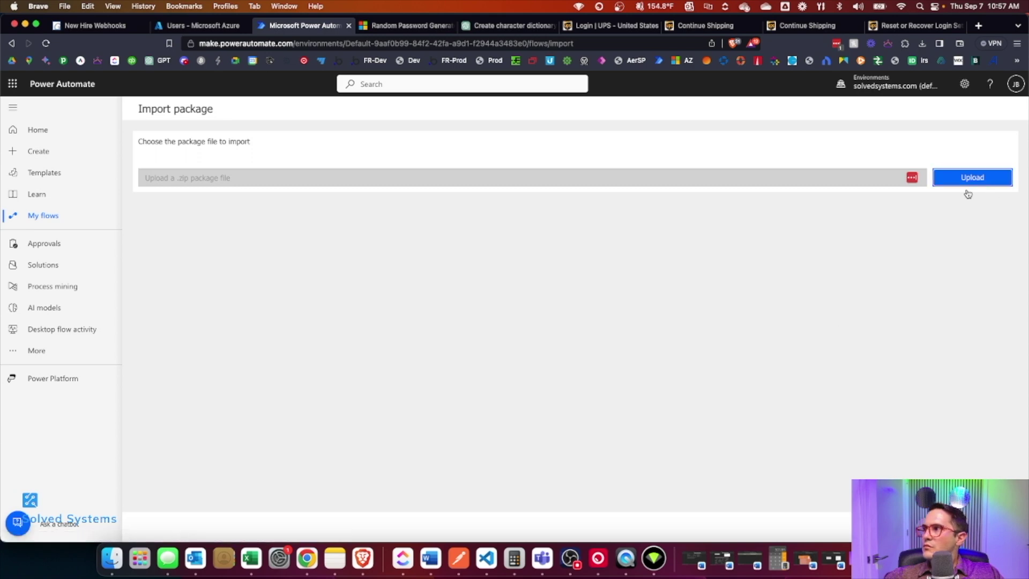
left_click(967, 185)
left_click(430, 265)
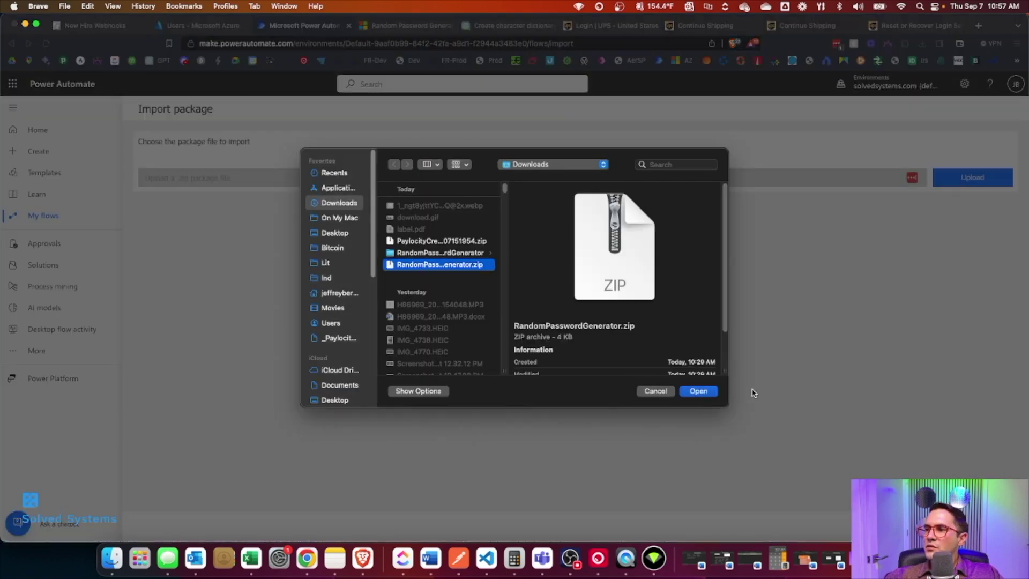
left_click(711, 392)
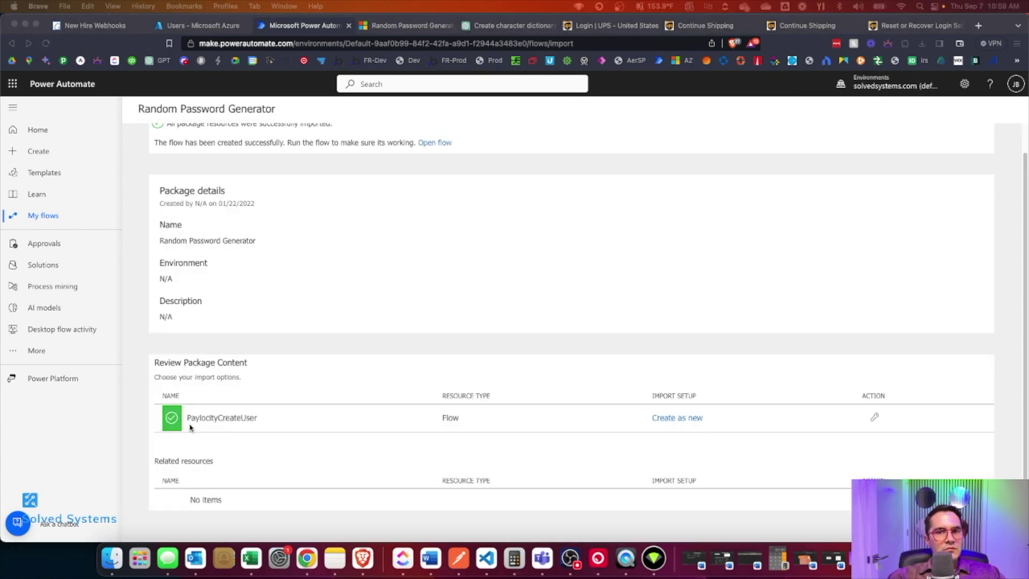
Reload My flows and pick the new PaylocityCreateUser flow.
left_click(46, 215)
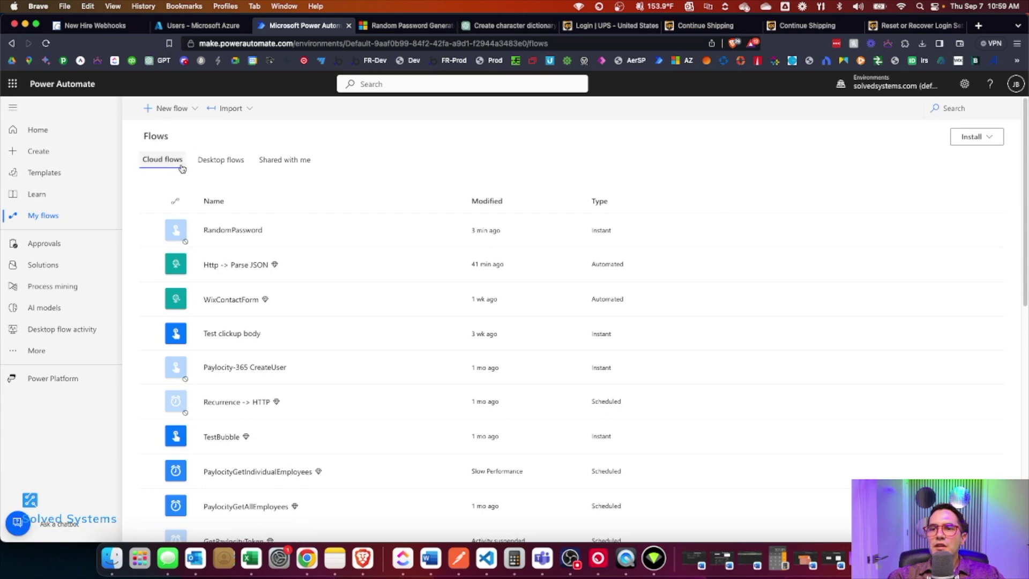
scroll(353, 385, "down", 3)
scroll(351, 386, "down", 5)
scroll(300, 313, "up", 8)
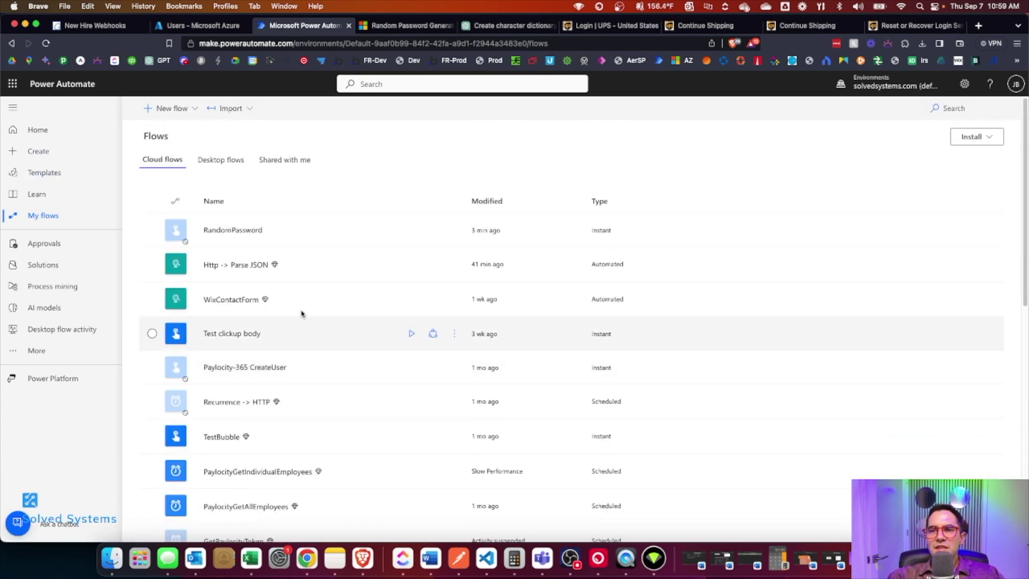
left_click(46, 43)
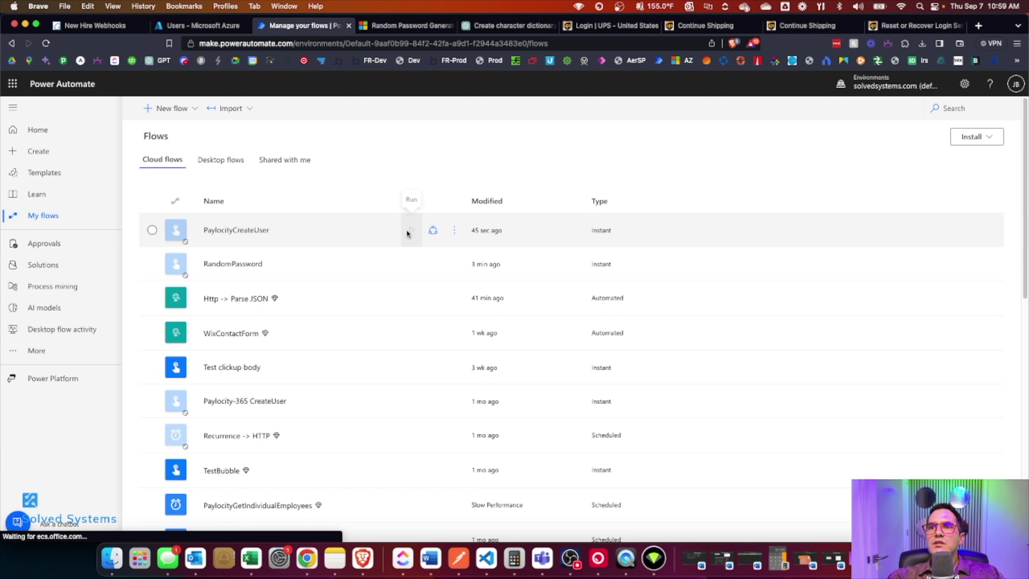
left_click(264, 236)
Replace the 'Manually trigger a flow' trigger with Request's 'When a HTTP request is received'.
left_click(264, 231)
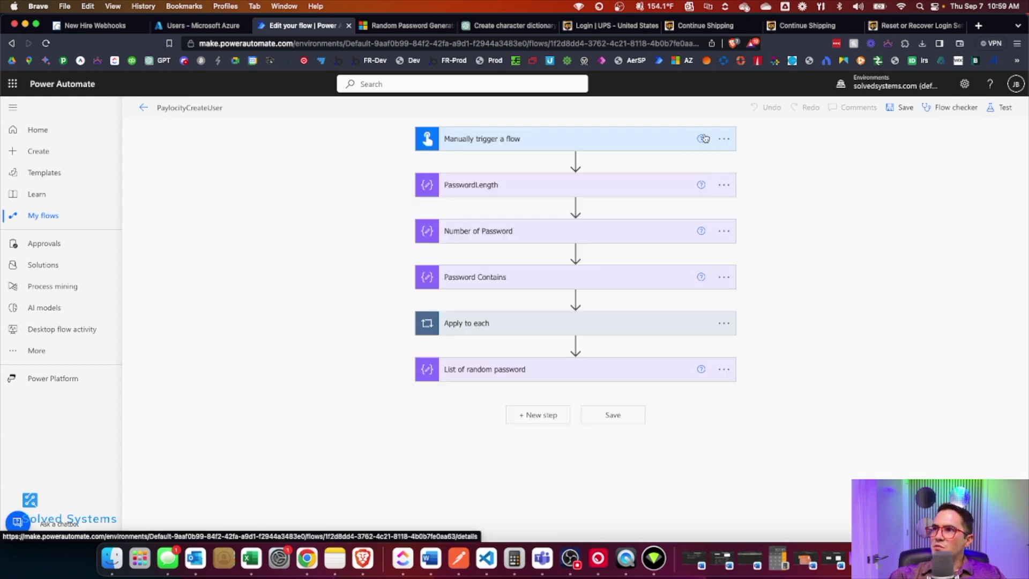
left_click(723, 139)
left_click(783, 275)
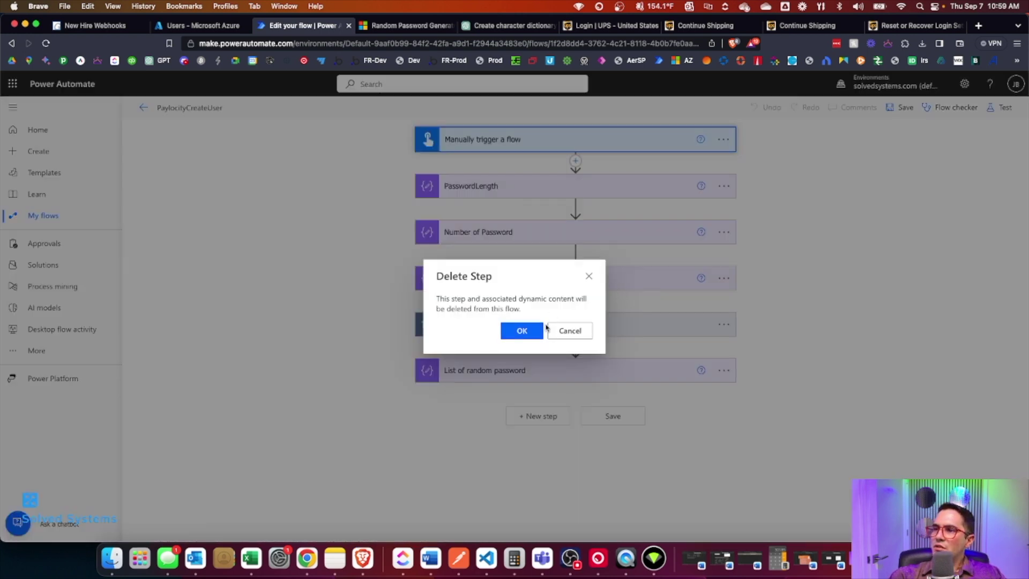
left_click(529, 333)
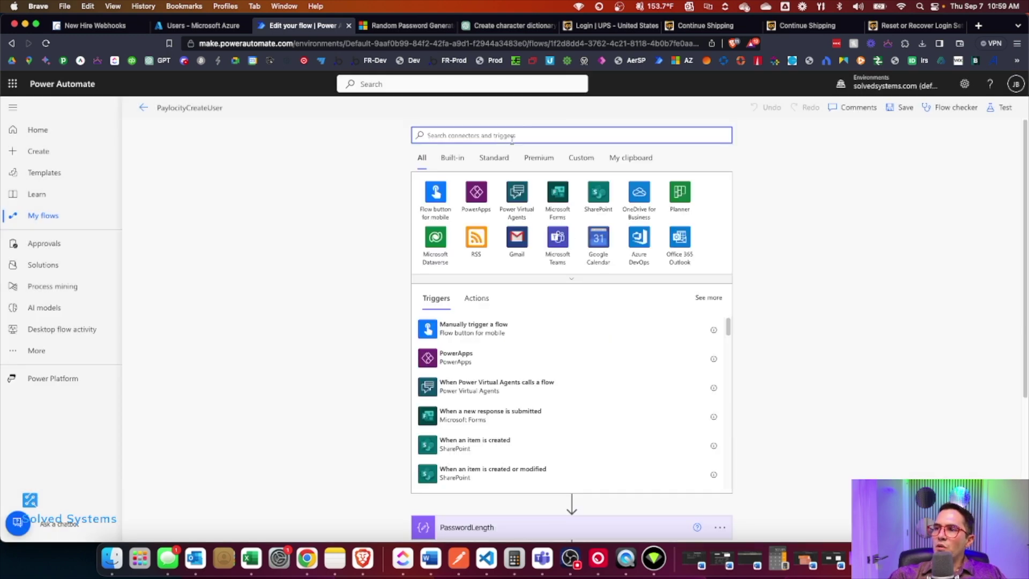
type("htp")
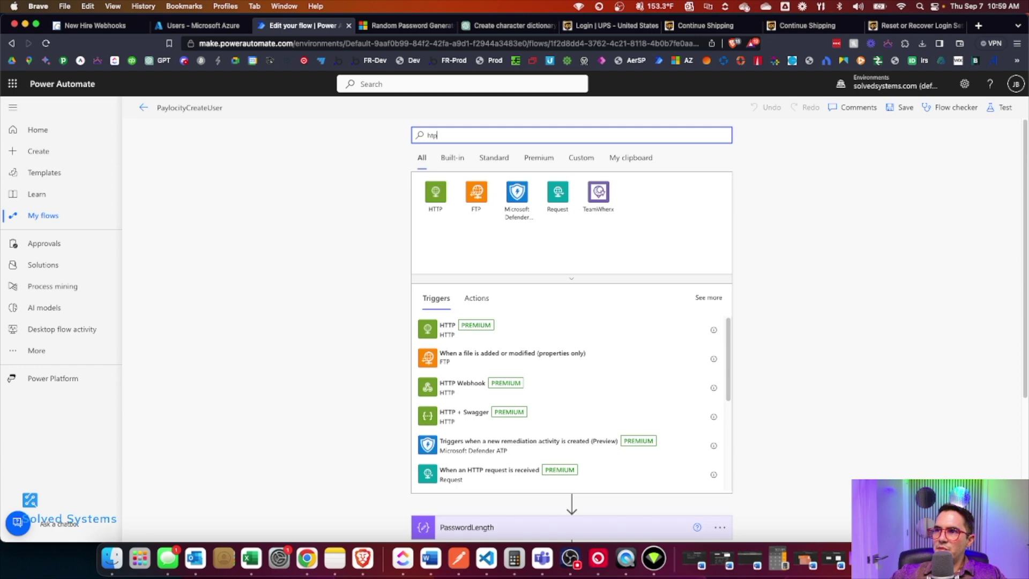
left_click(557, 205)
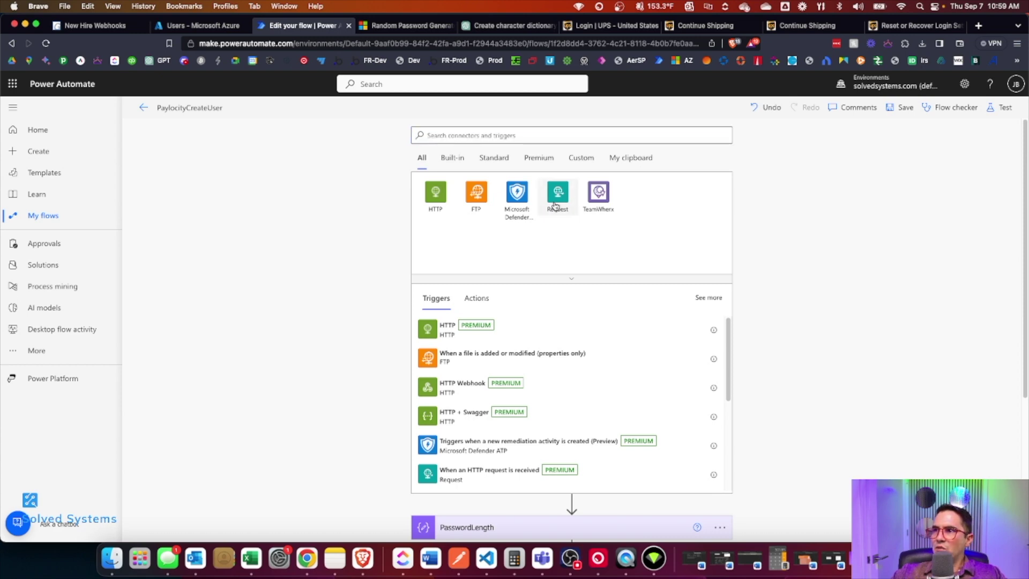
left_click(459, 186)
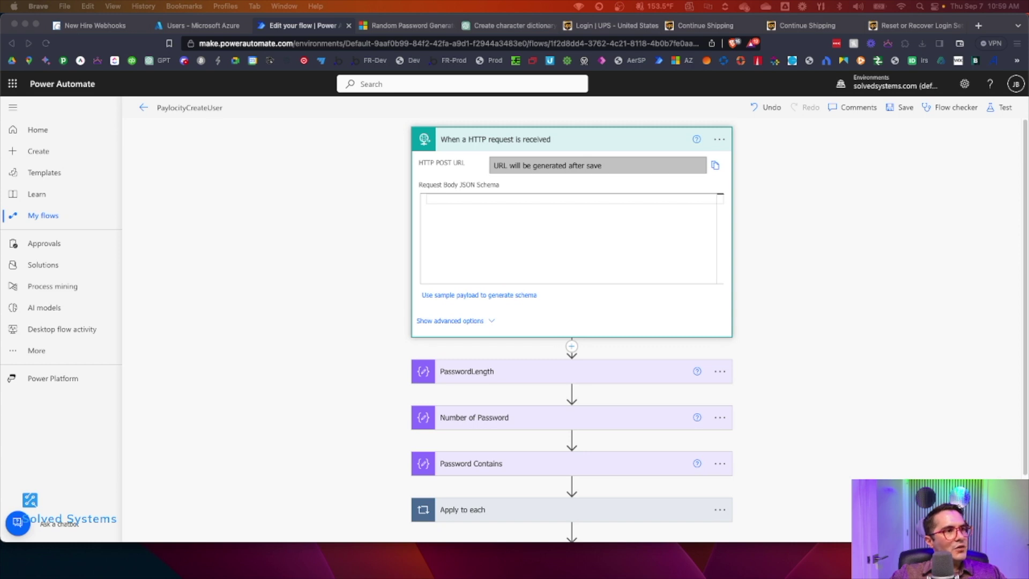
Generate the request body schema from the pasted sample employee JSON and save the flow.
left_click(461, 264)
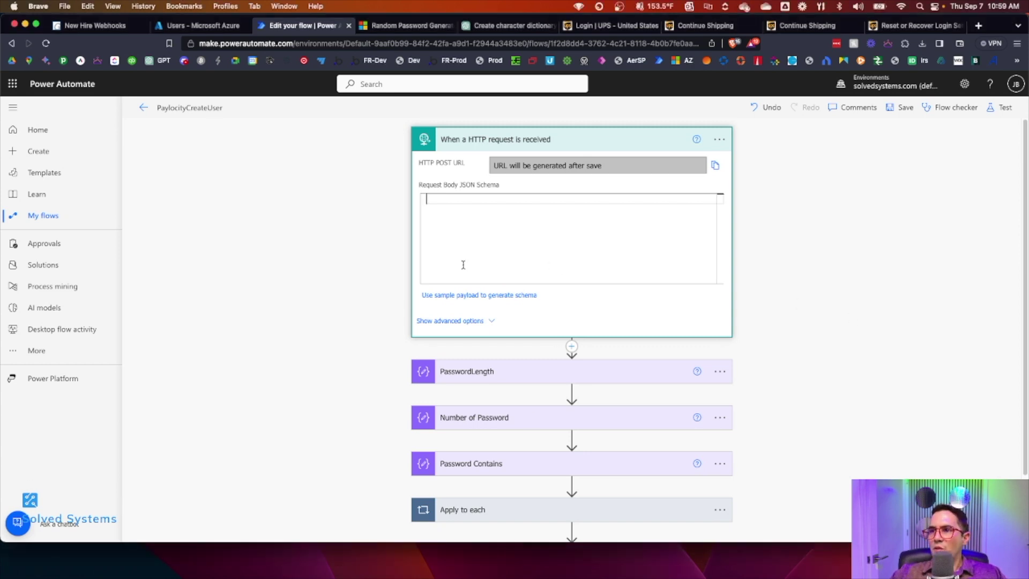
left_click(490, 294)
key("super+v")
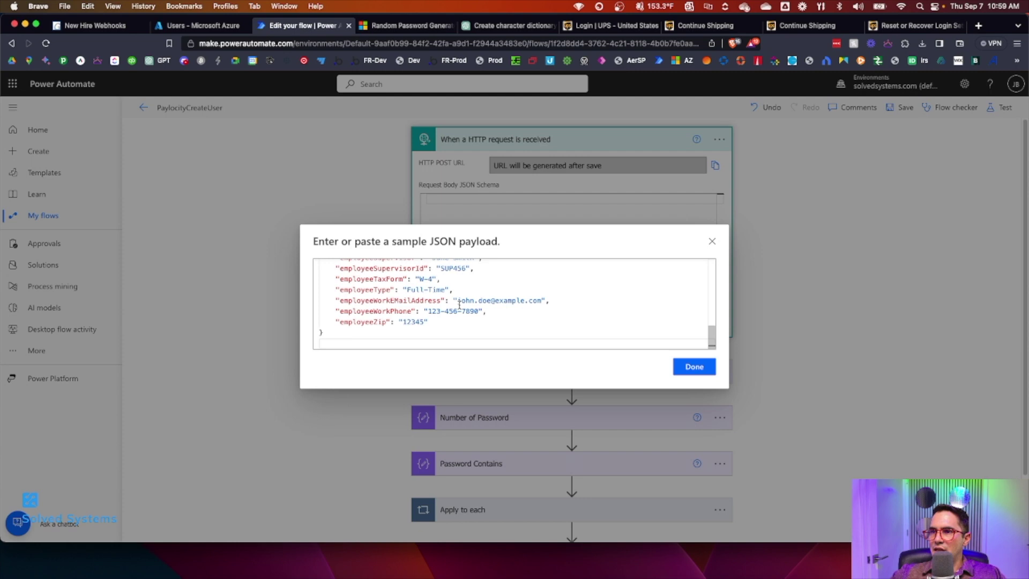
scroll(459, 303, "up", 10)
scroll(459, 305, "down", 5)
scroll(459, 307, "up", 5)
scroll(459, 311, "down", 10)
scroll(458, 311, "up", 10)
left_click(692, 365)
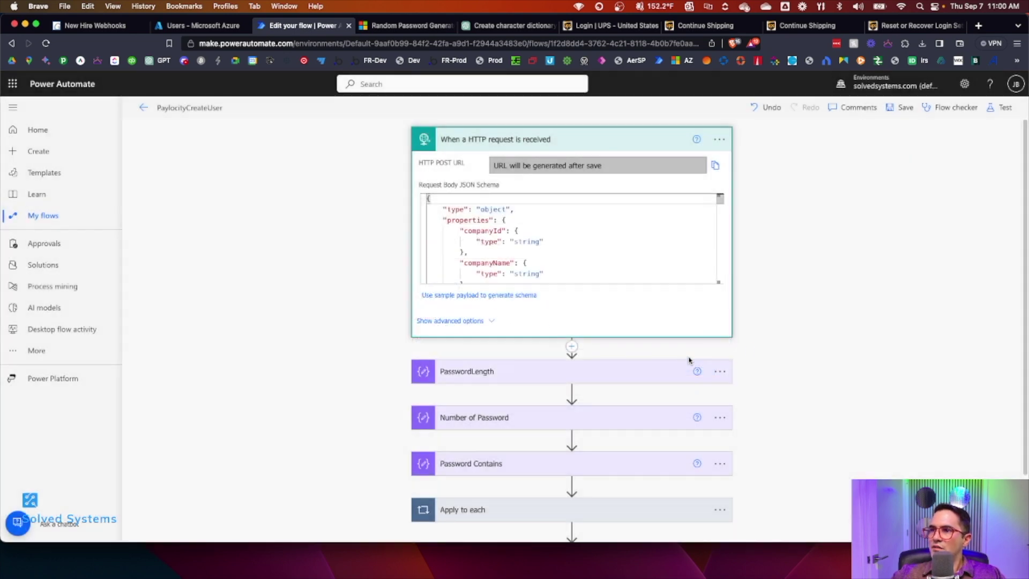
left_click(903, 108)
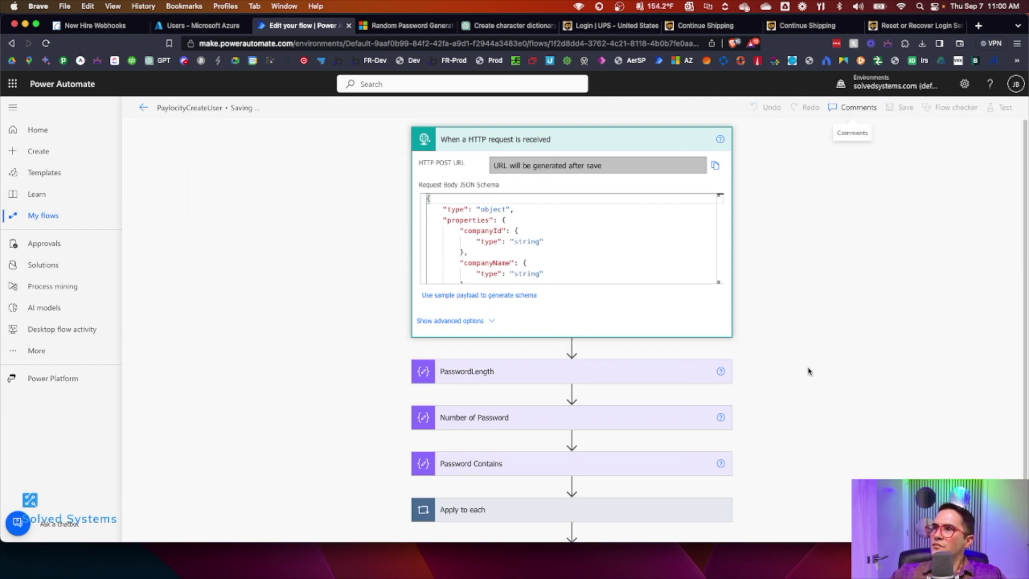
Check PasswordLength and set the Number of Password input to 1.
left_click(514, 317)
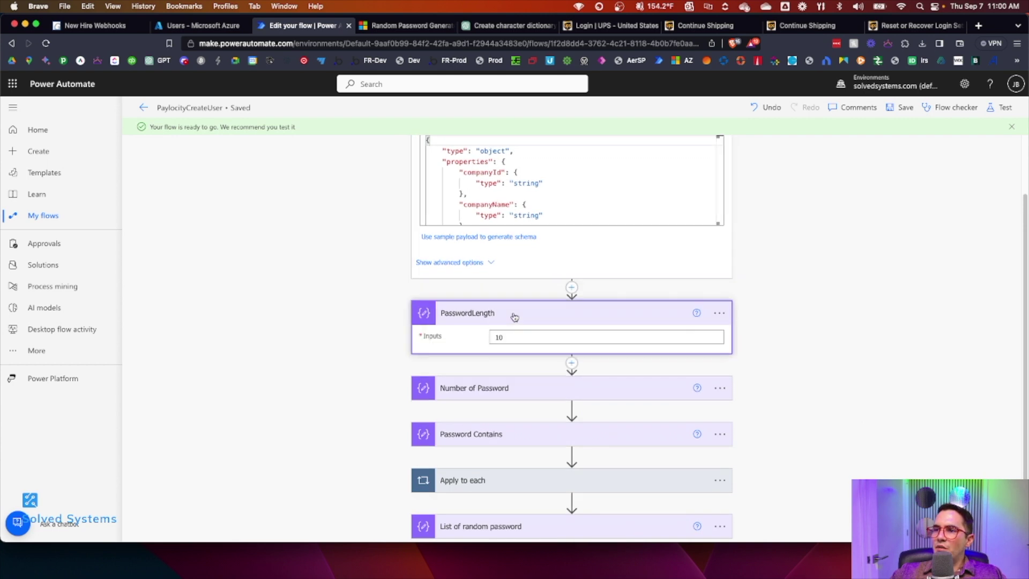
left_click(515, 317)
left_click(514, 316)
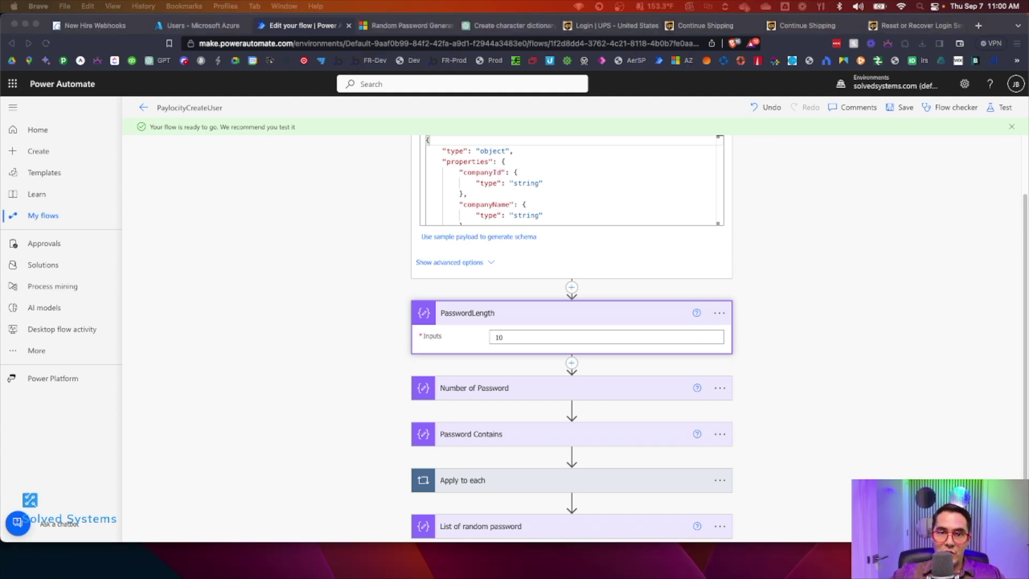
scroll(496, 343, "down", 1)
scroll(496, 343, "down", 2)
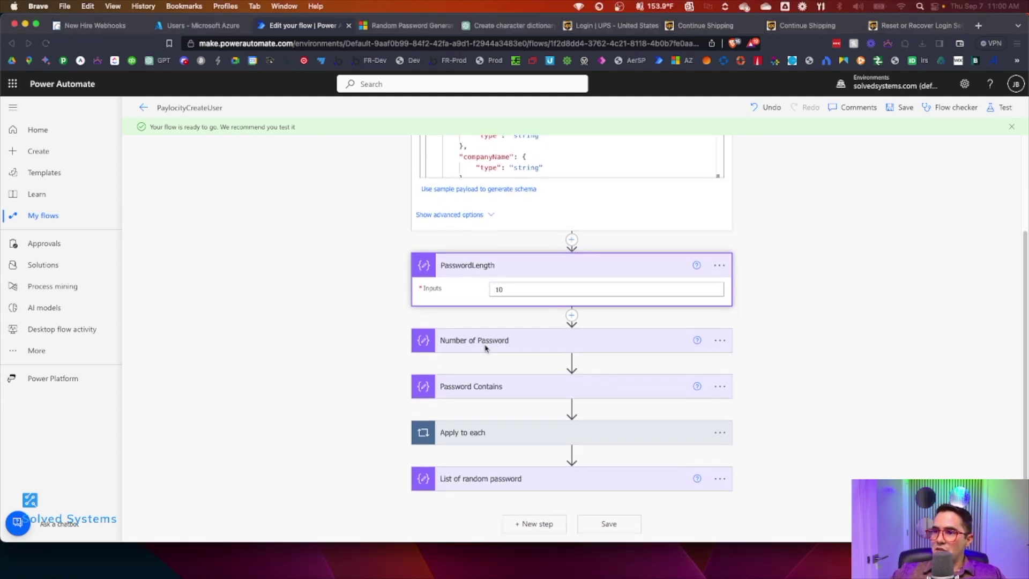
left_click(484, 343)
left_click(528, 365)
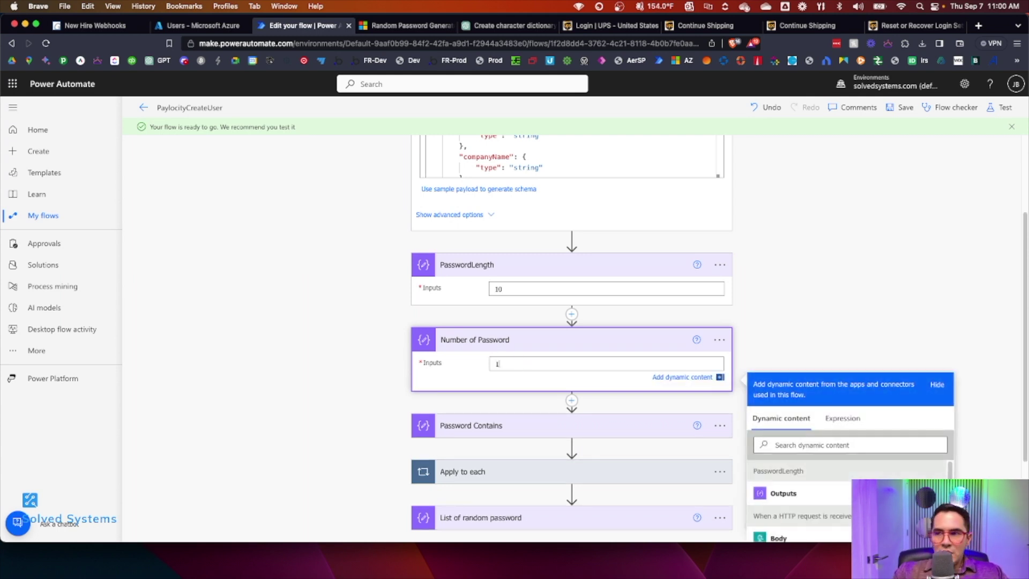
left_click(820, 316)
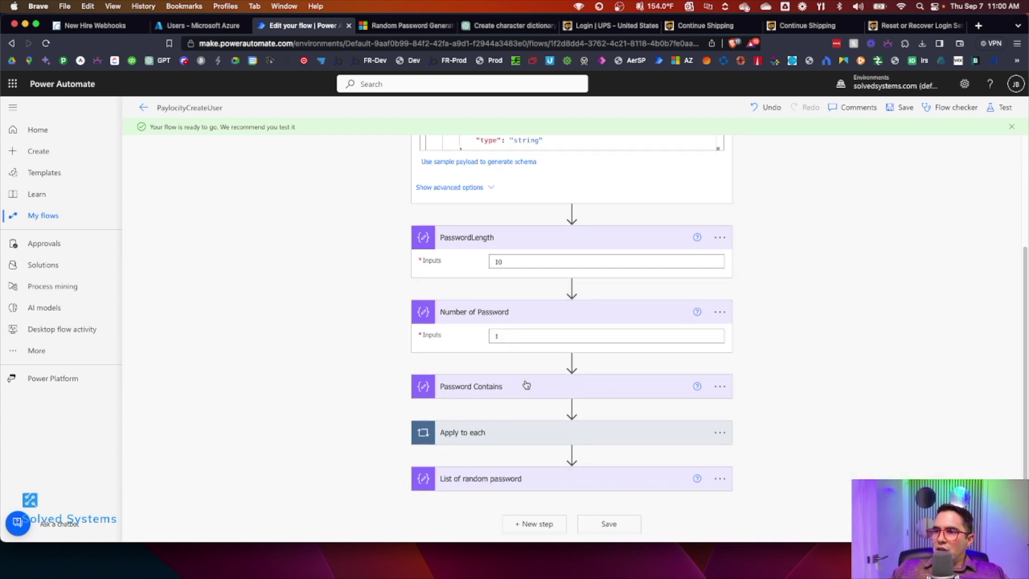
Review Password Contains, Character Category, Generate Password, Shuffle Order and List of random password steps.
left_click(526, 385)
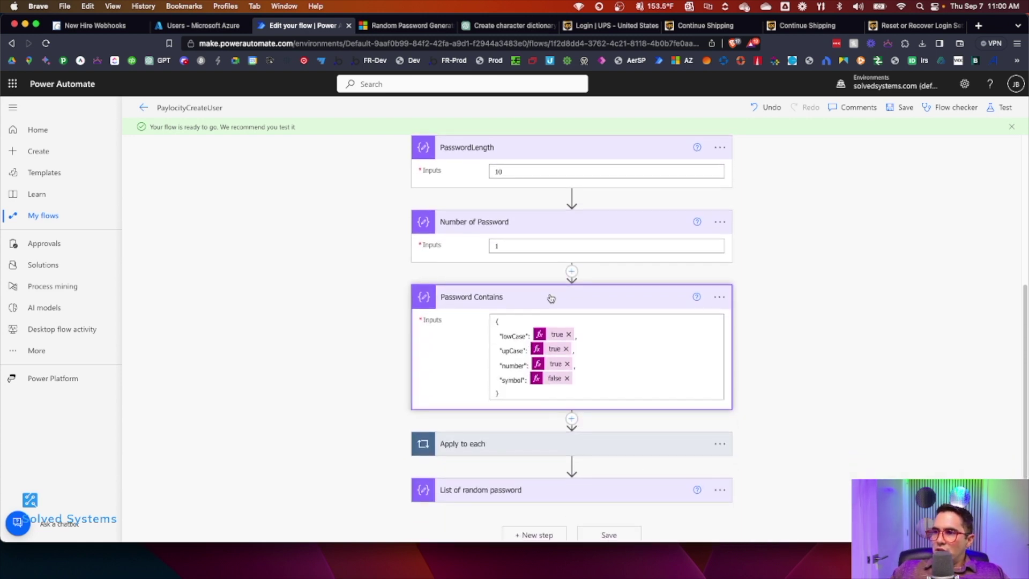
left_click(552, 295)
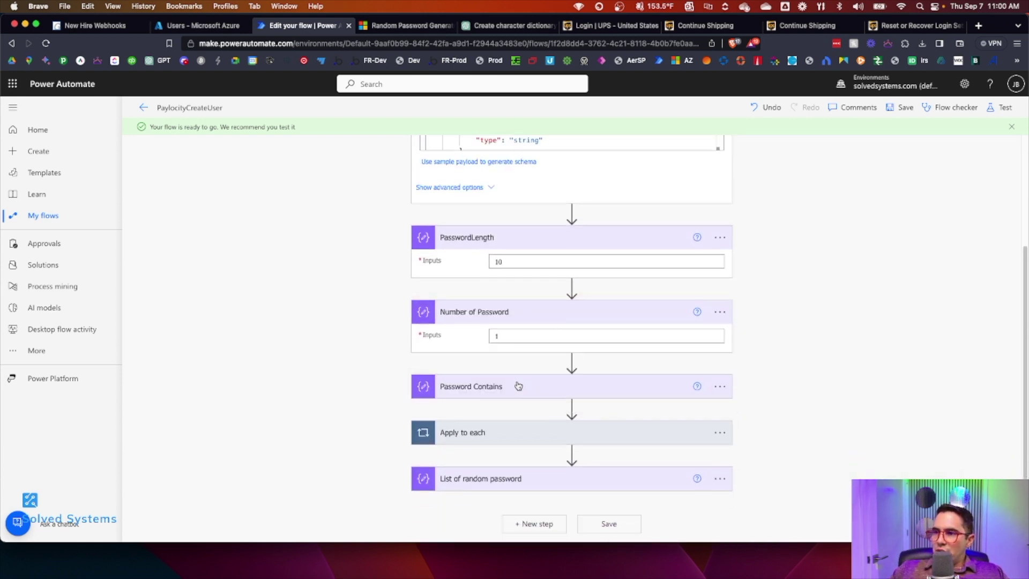
left_click(516, 432)
left_click(486, 294)
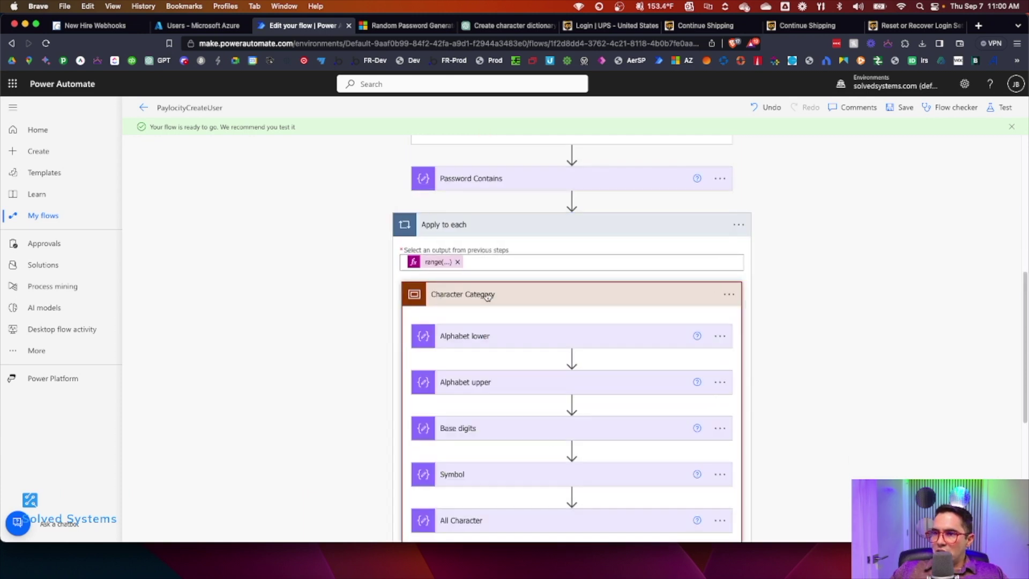
left_click(513, 296)
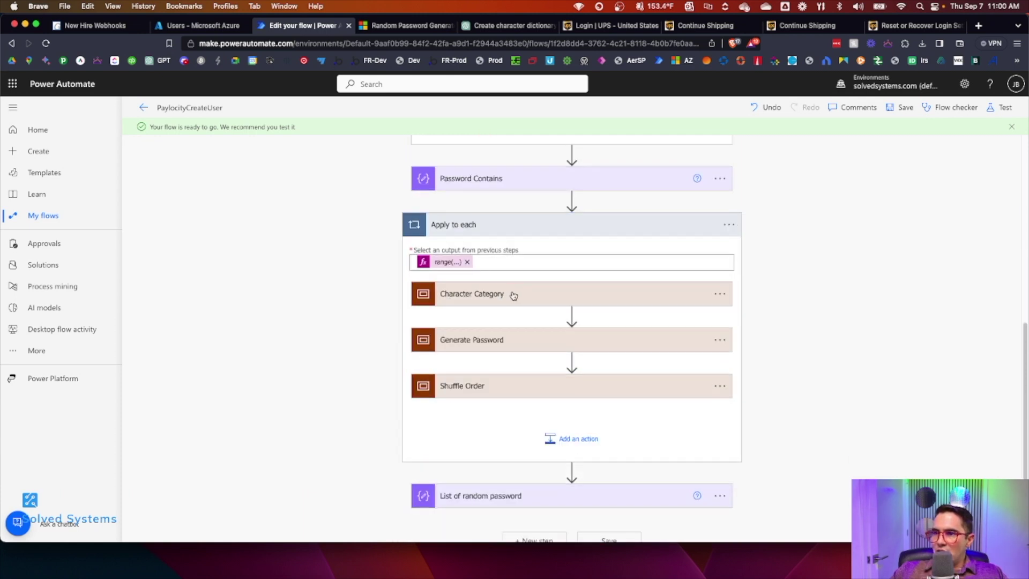
left_click(516, 340)
left_click(517, 340)
scroll(512, 343, "down", 1)
left_click(503, 366)
left_click(503, 367)
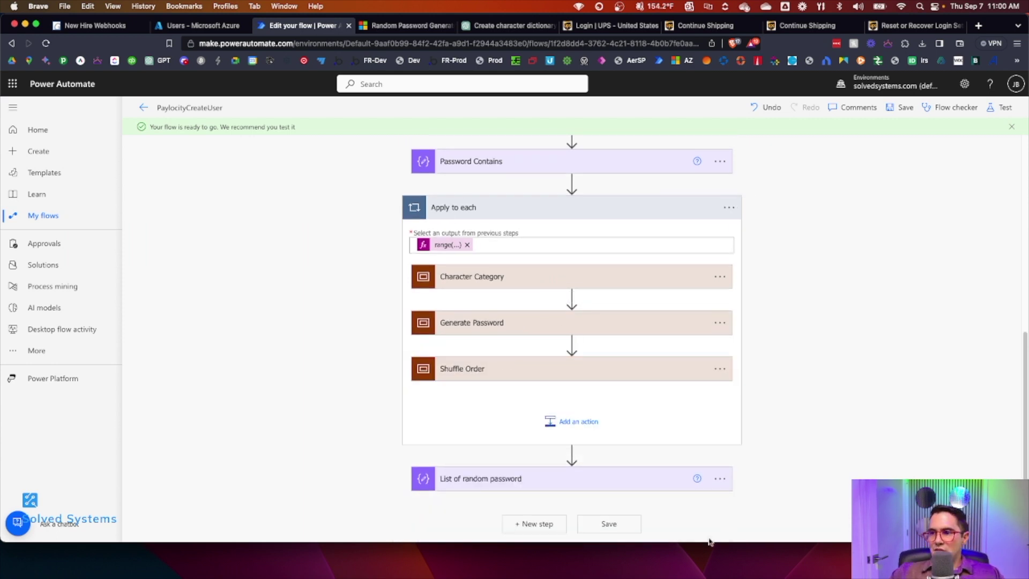
left_click(611, 484)
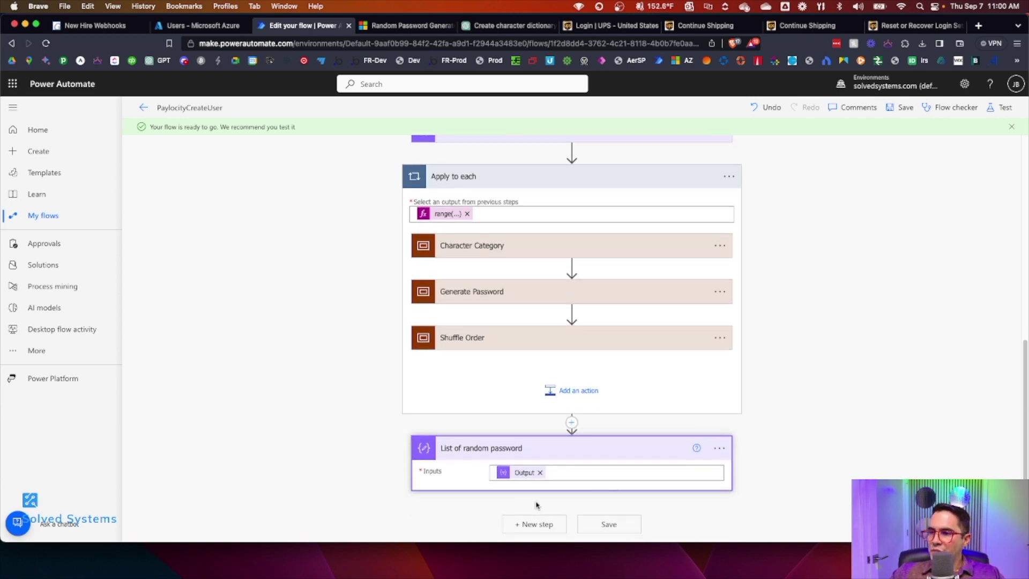
Add an Azure AD Create user action after List of random password and open Account Enabled.
left_click(535, 524)
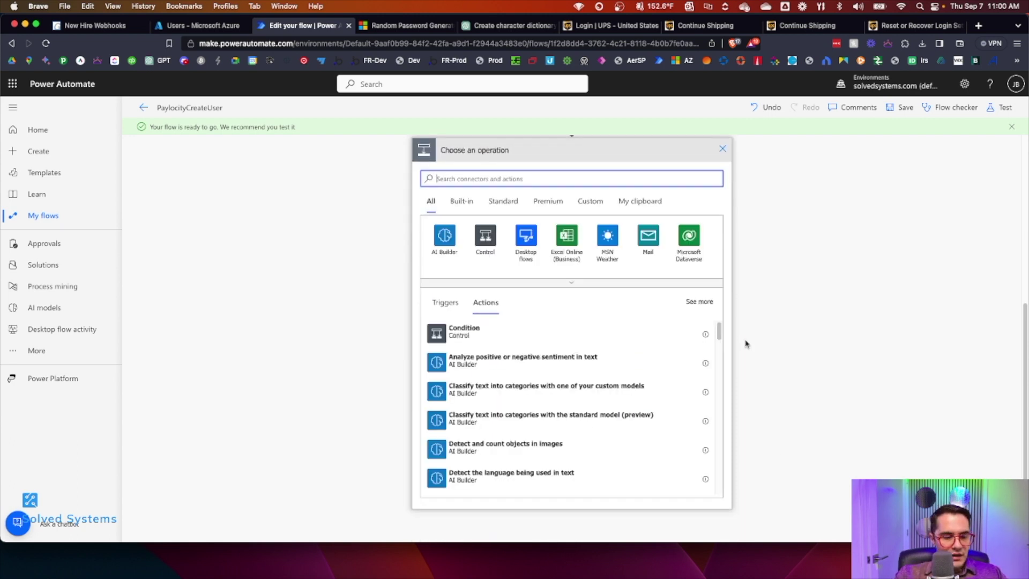
type("azure")
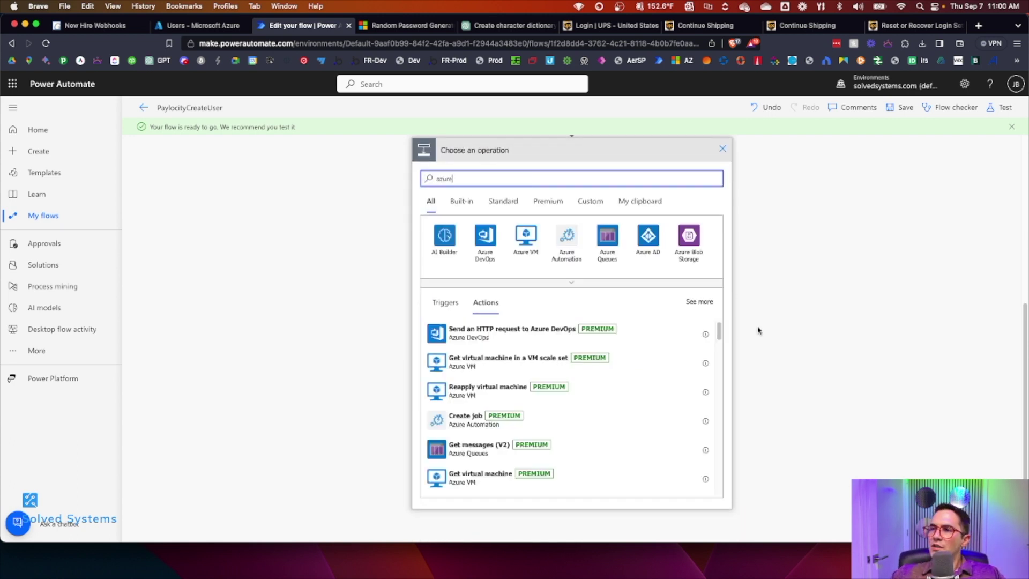
left_click(648, 238)
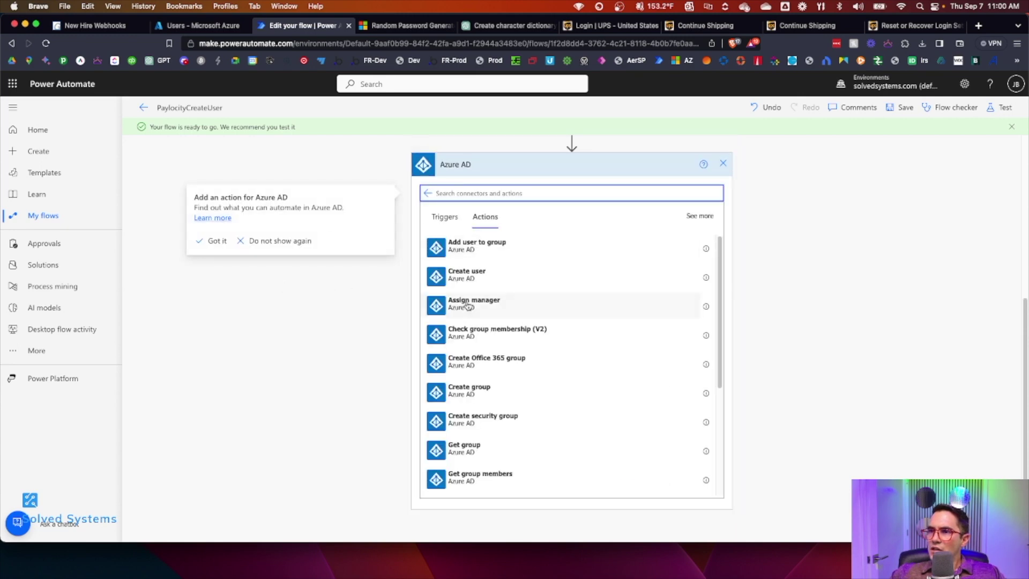
left_click(475, 282)
left_click(475, 276)
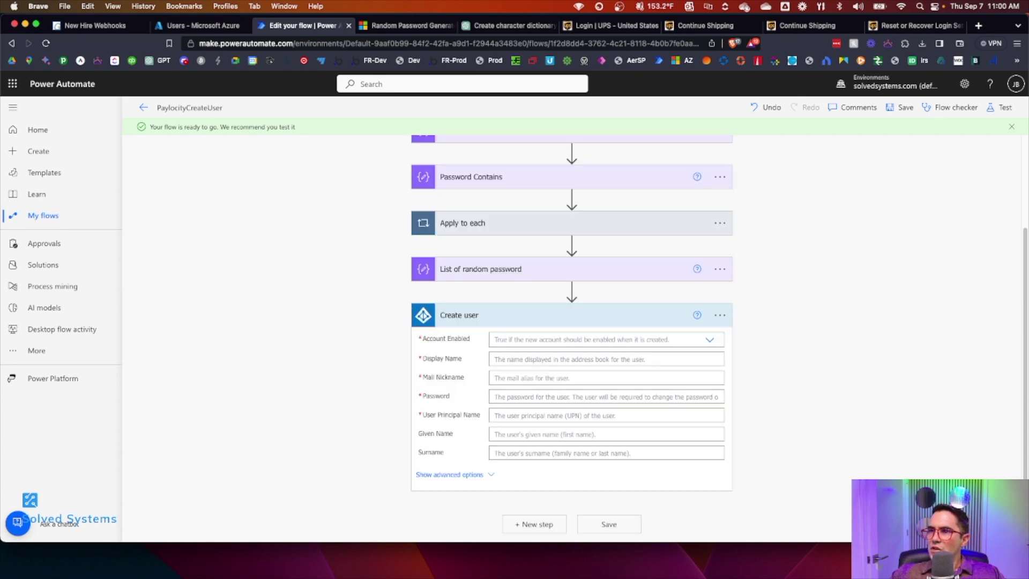
left_click(501, 339)
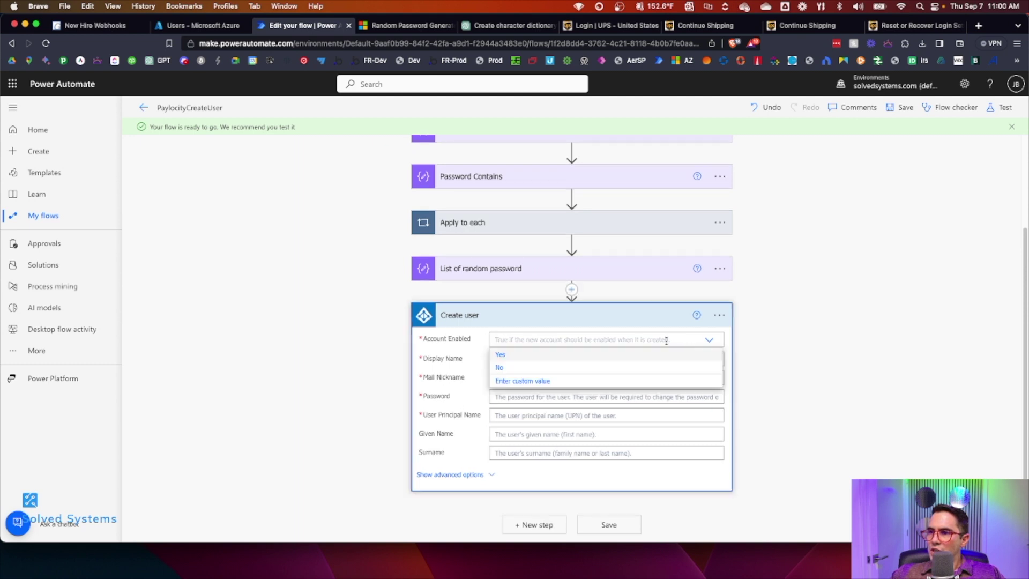
Set Account Enabled to Yes and Display Name to employeeFirstName plus employeeLastName.
left_click(503, 354)
left_click(504, 358)
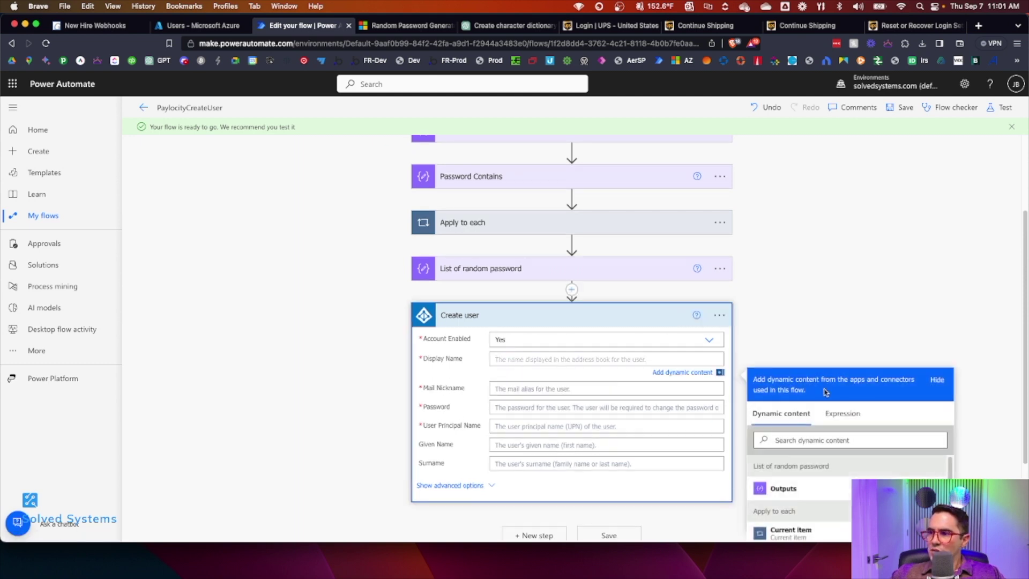
left_click(835, 439)
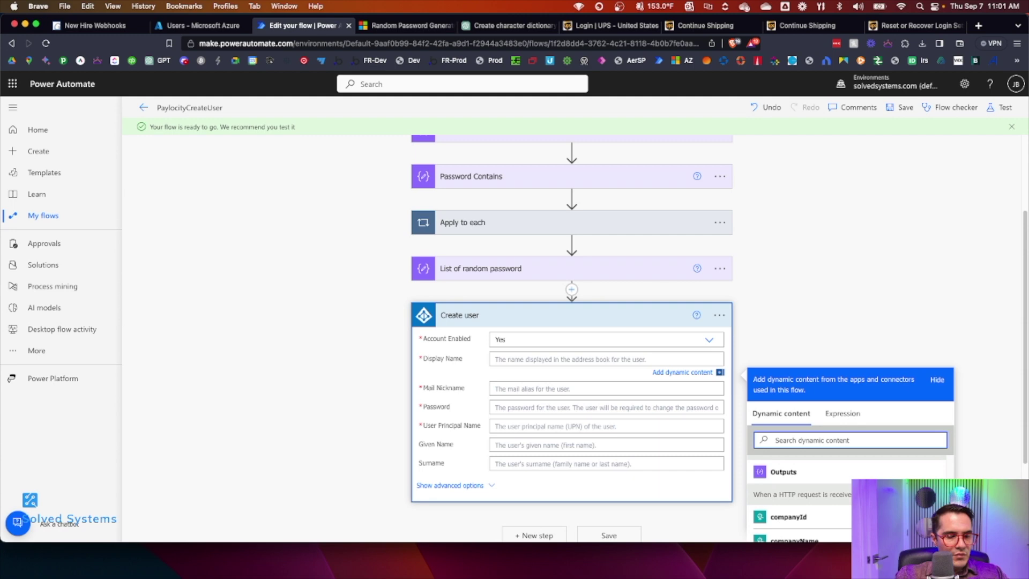
type("first")
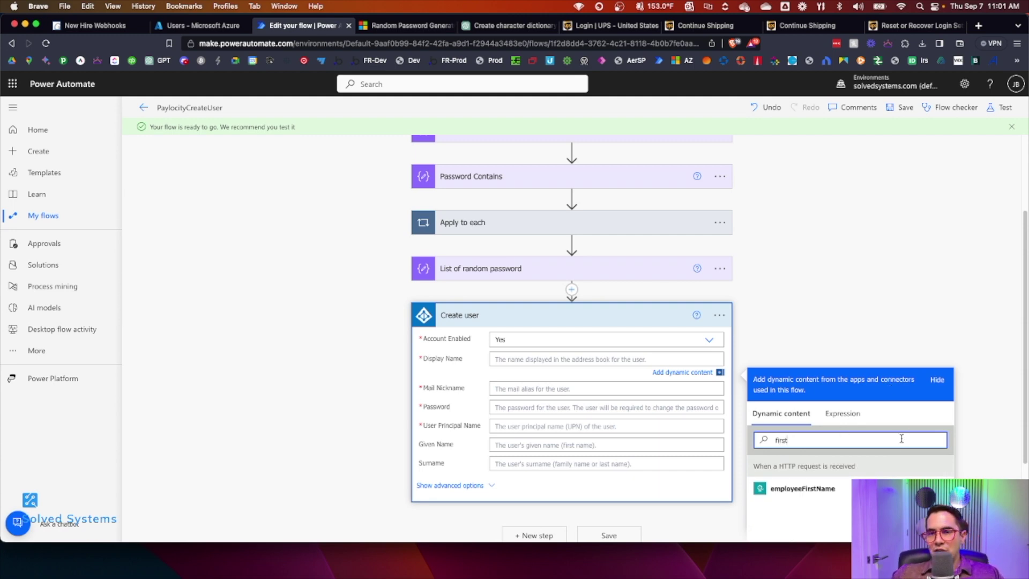
left_click(802, 488)
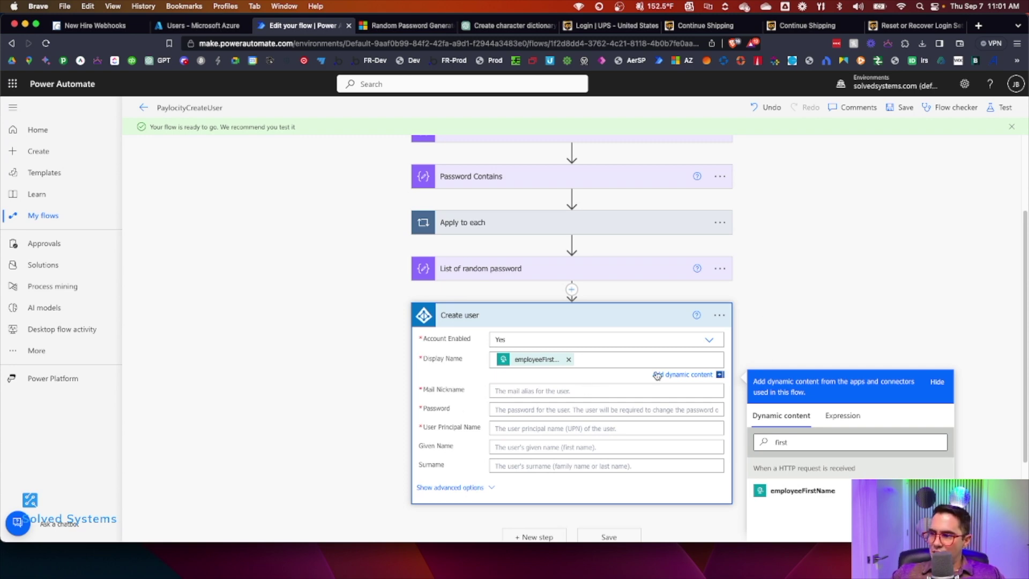
left_click(816, 440)
double_click(816, 440)
type("n")
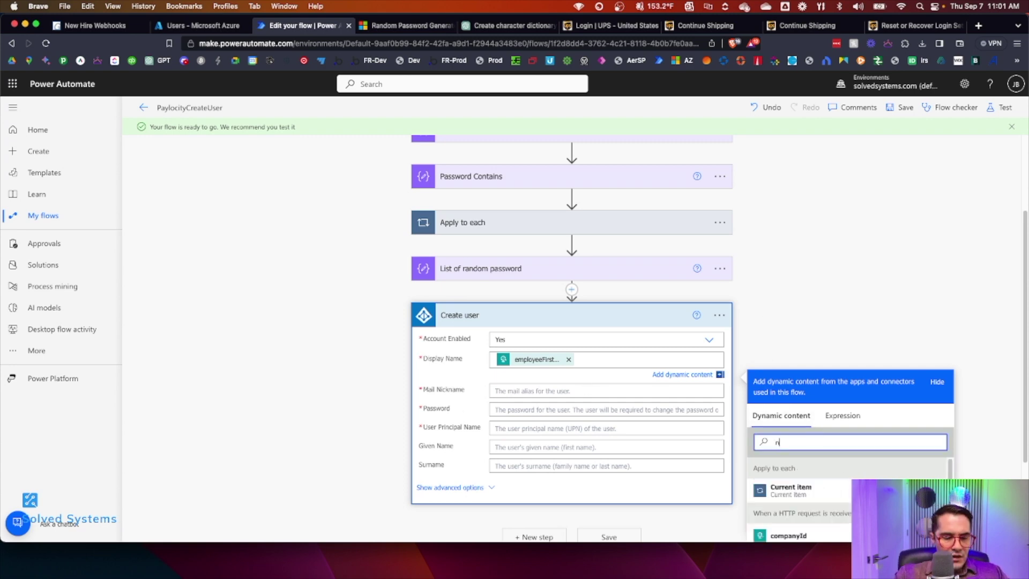
type("ame")
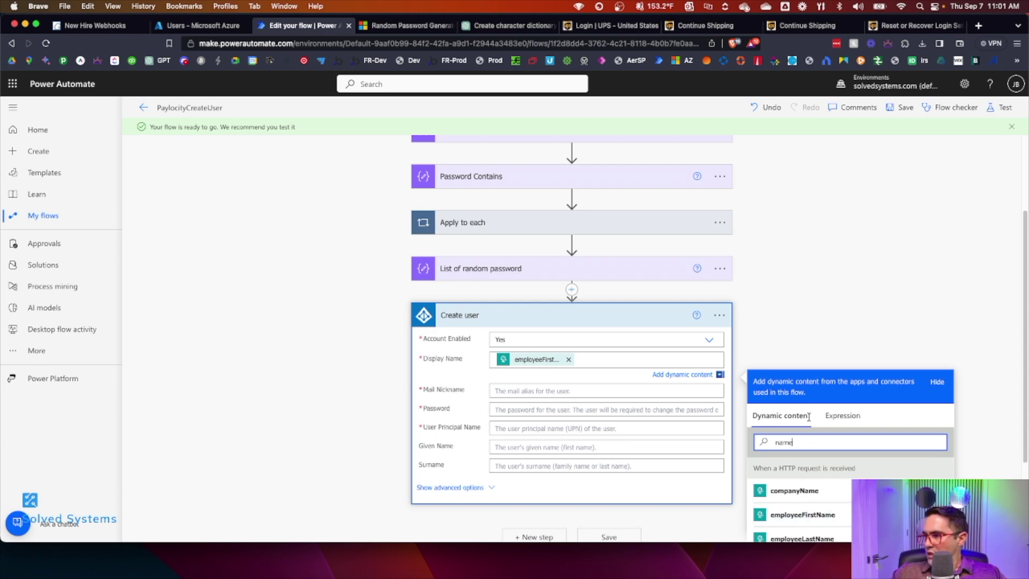
left_click(820, 533)
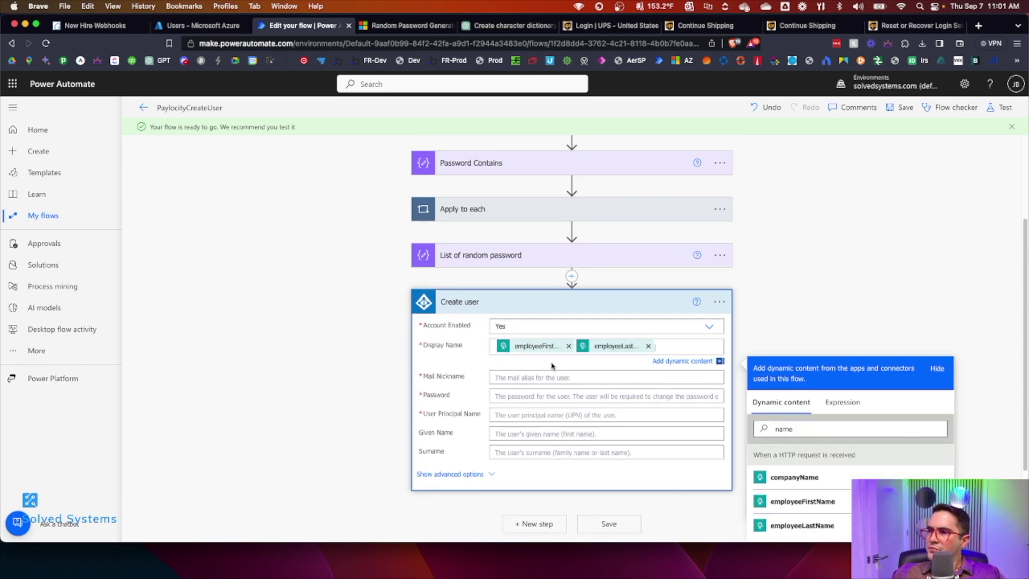
Copy the first- and last-name tokens from Display Name into Mail Nickname.
left_click_drag(676, 345, 593, 345)
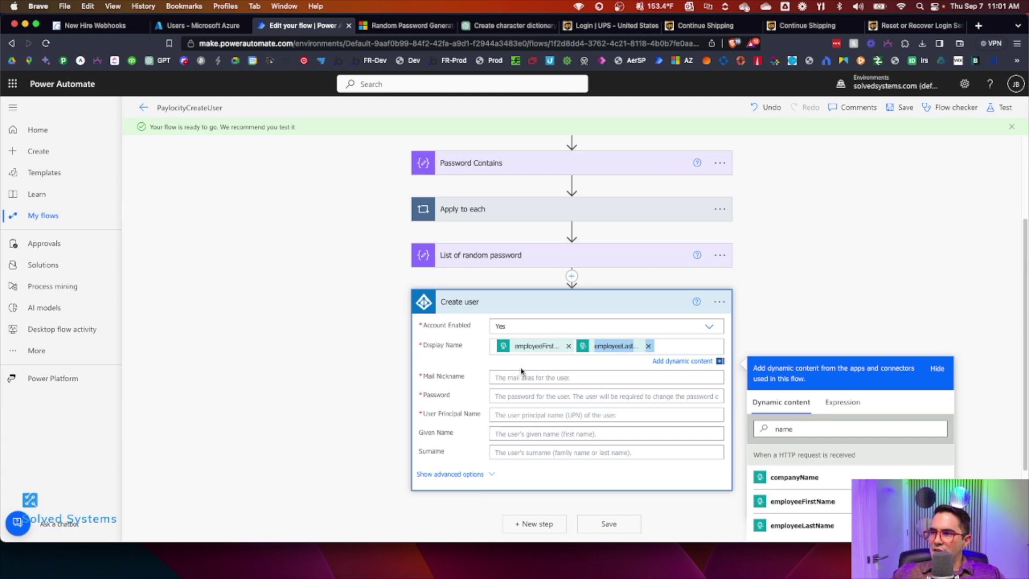
left_click(685, 343)
left_click_drag(665, 346, 493, 346)
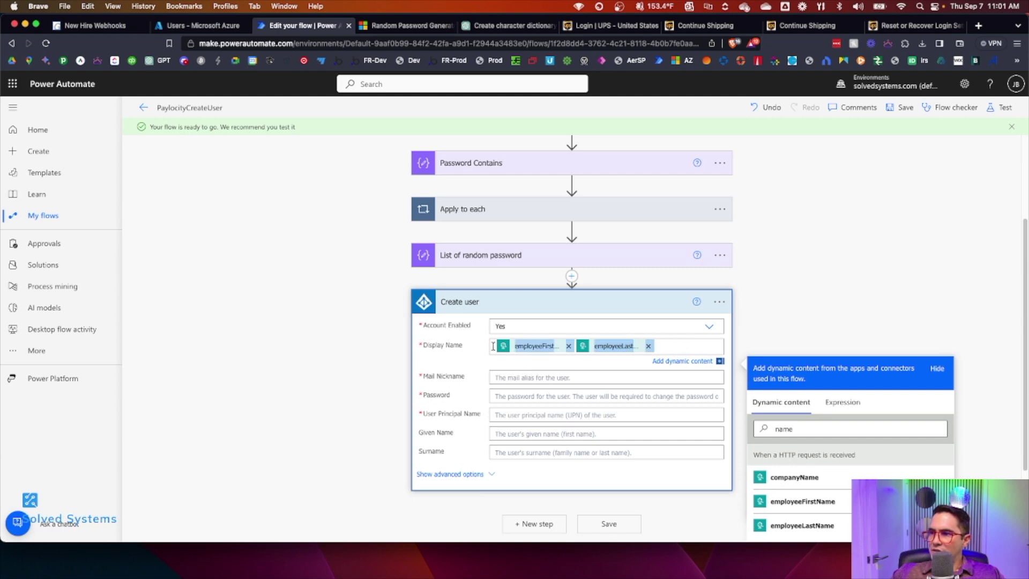
left_click(533, 378)
key("super+v")
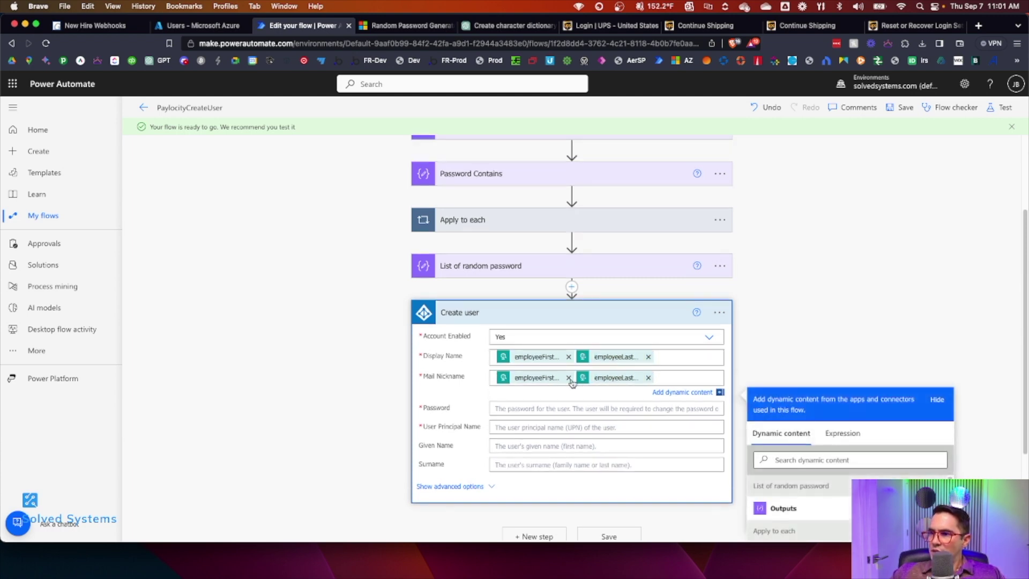
key("shift+Left")
left_click(575, 379)
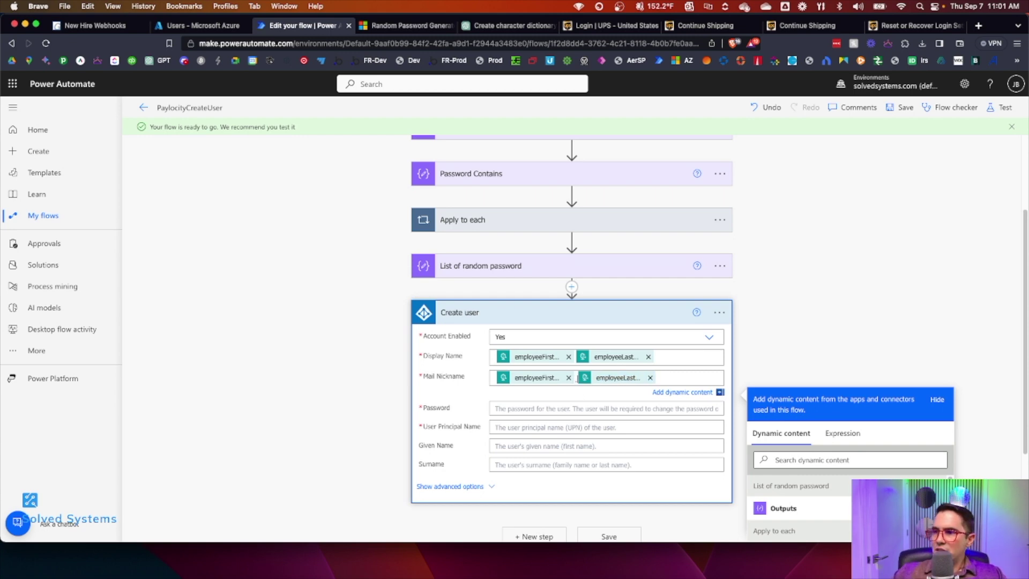
Set the Password field to the random password Outputs token.
left_click(522, 409)
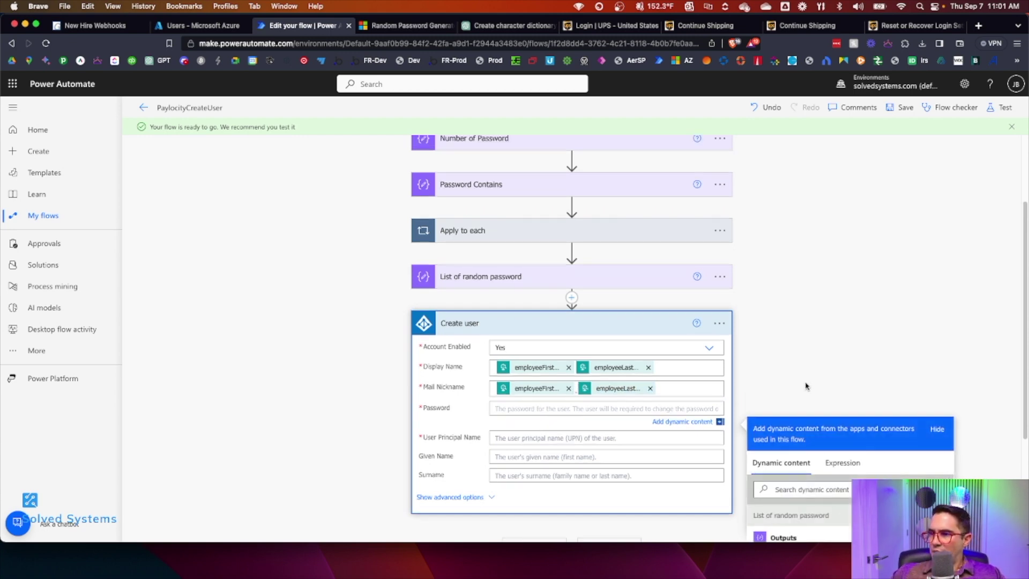
left_click(780, 520)
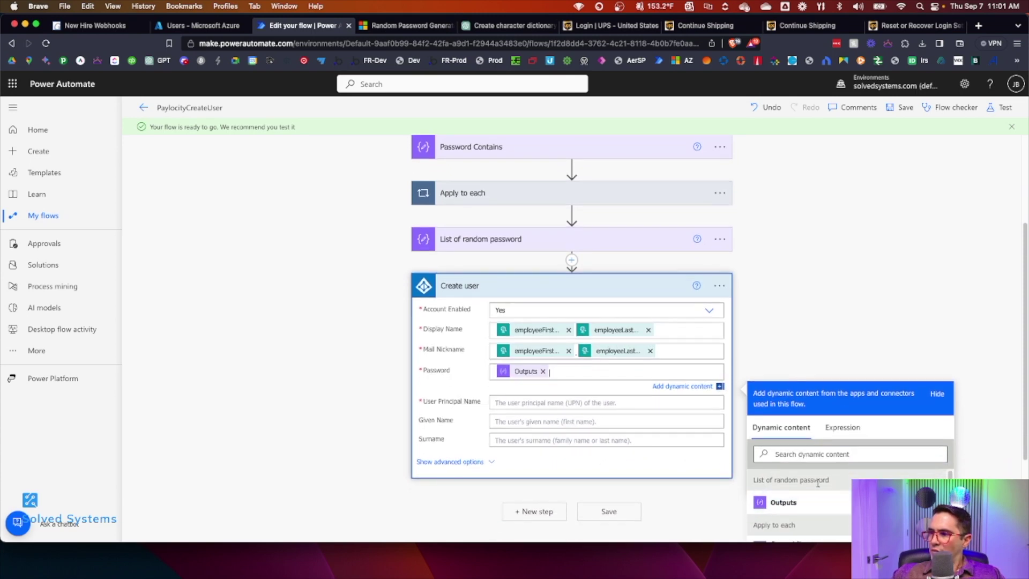
left_click(536, 402)
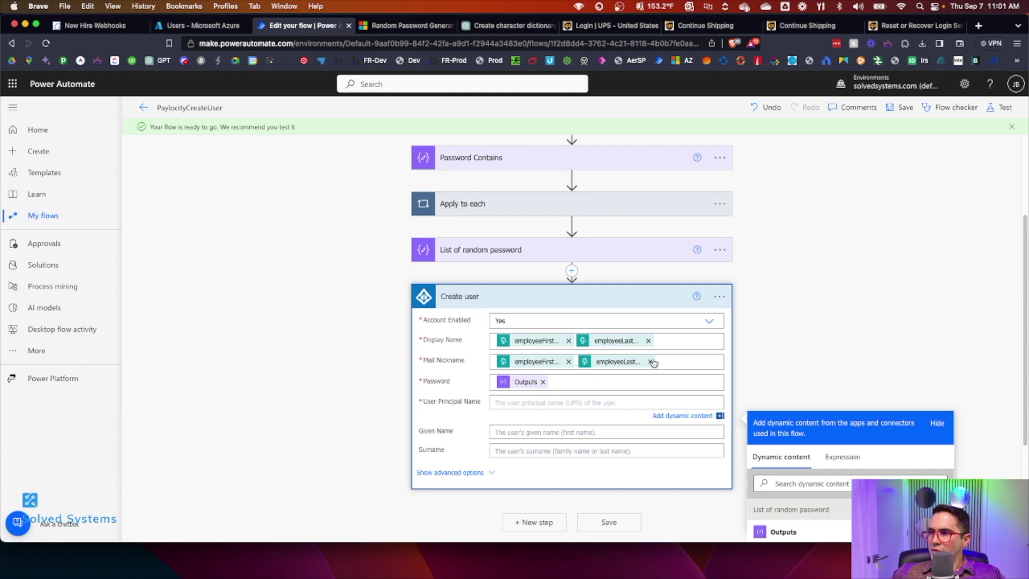
left_click(571, 364)
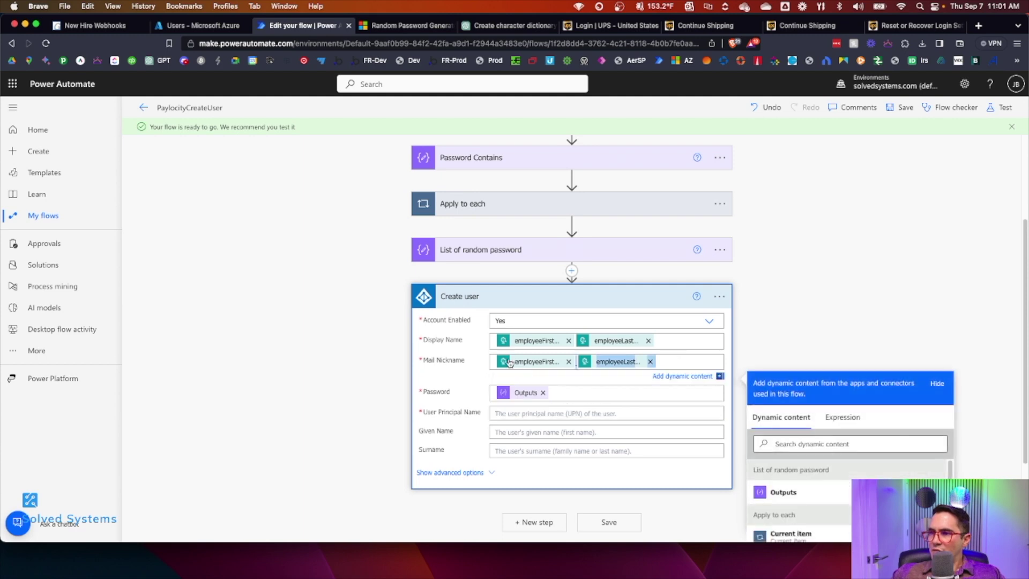
left_click(543, 414)
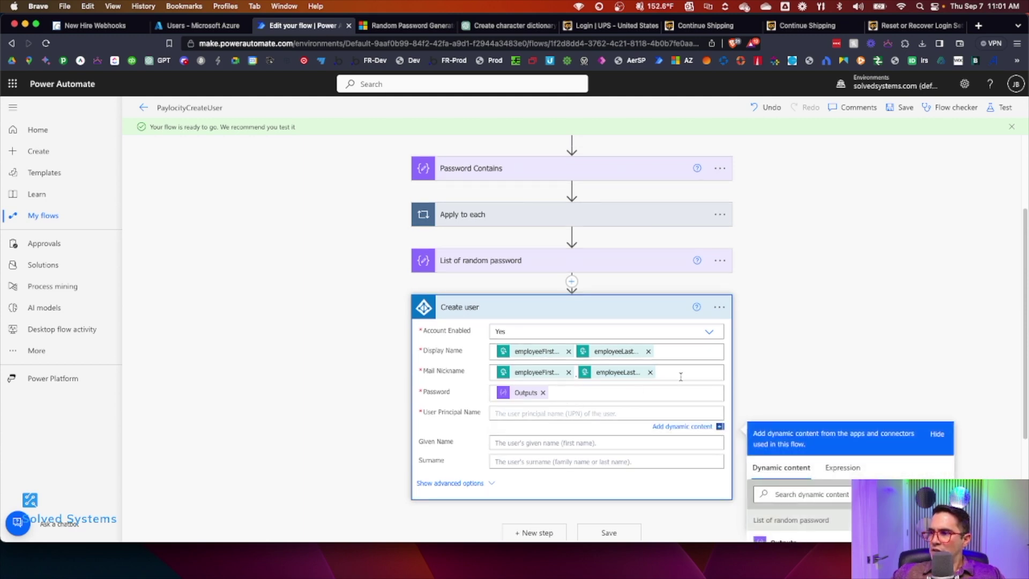
Paste the name tokens into User Principal Name followed by '@'.
left_click_drag(680, 375, 466, 366)
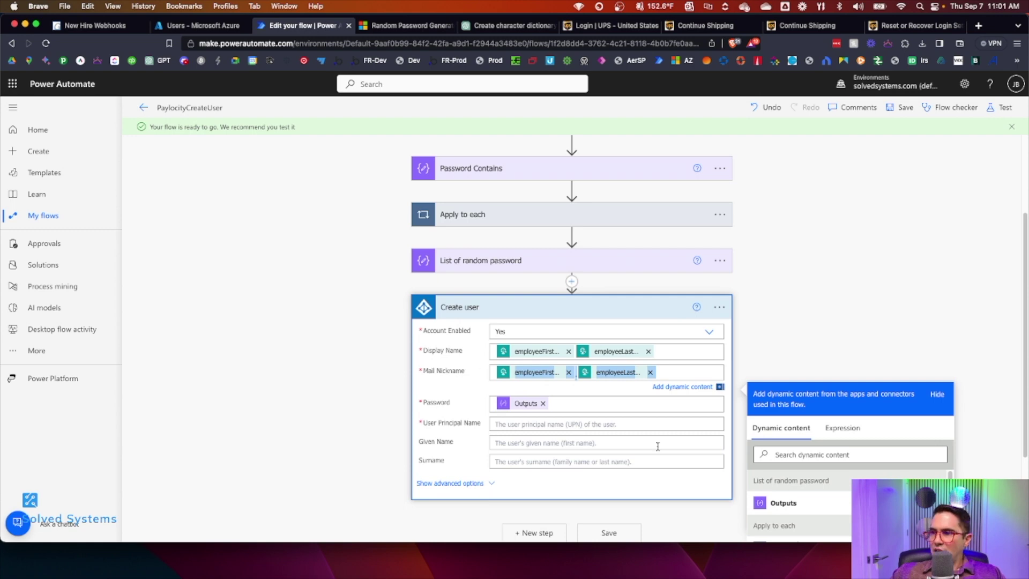
left_click(601, 423)
key("super+v")
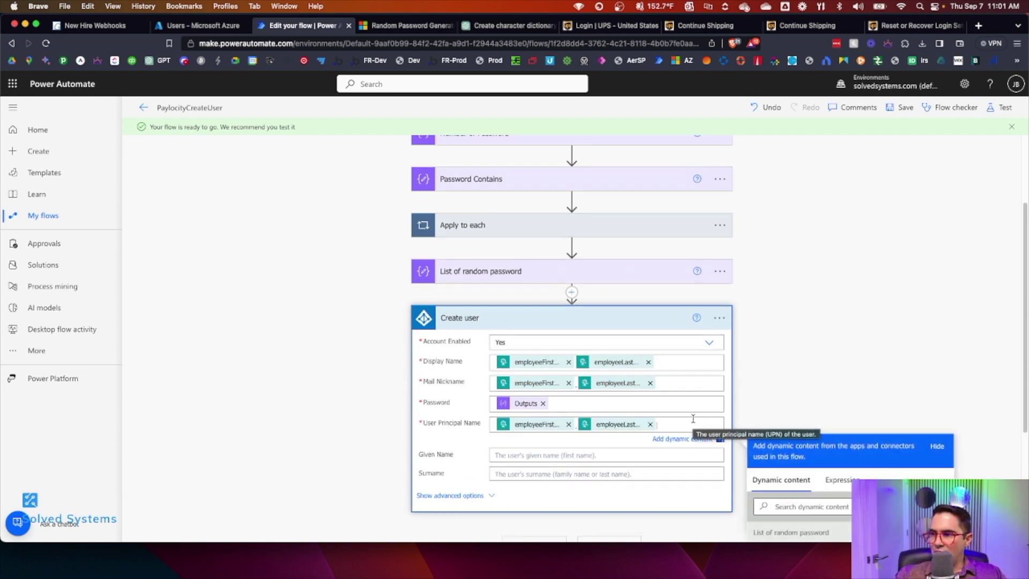
type("@solvedsystems.com")
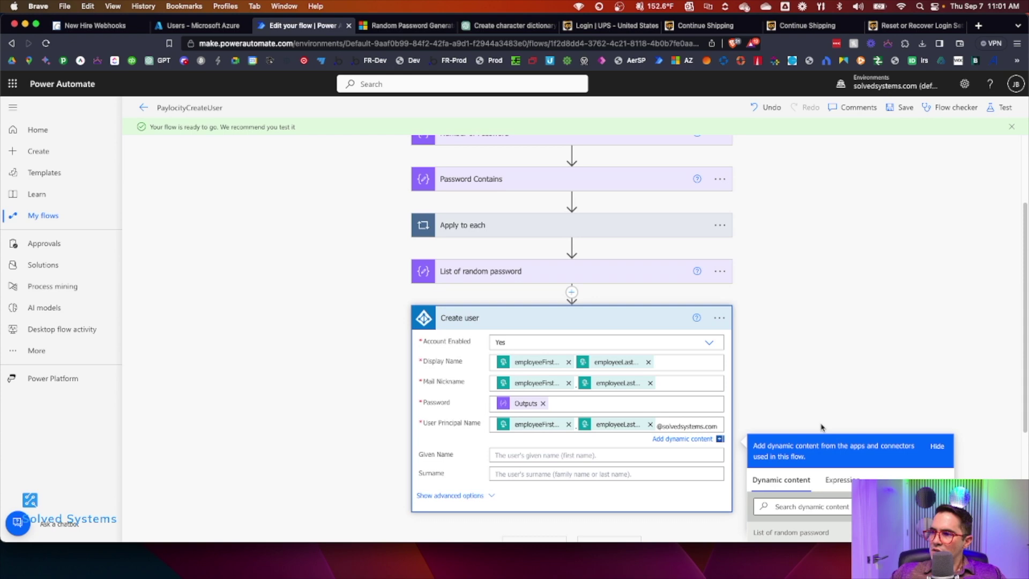
scroll(820, 427, "down", 5)
Expand Create user's advanced options showing business phone, department, job title and office location.
left_click(444, 305)
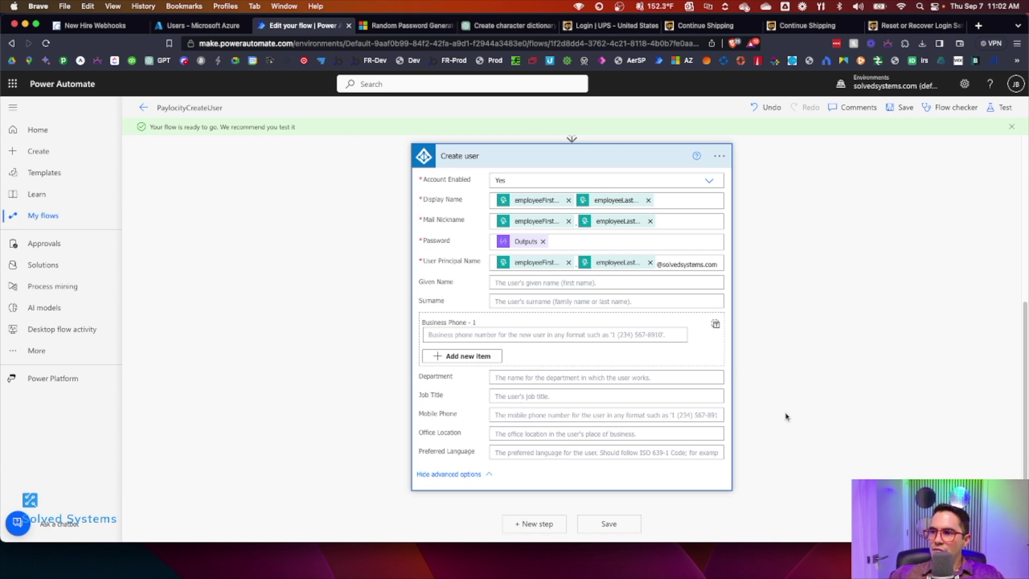
scroll(835, 423, "up", 1)
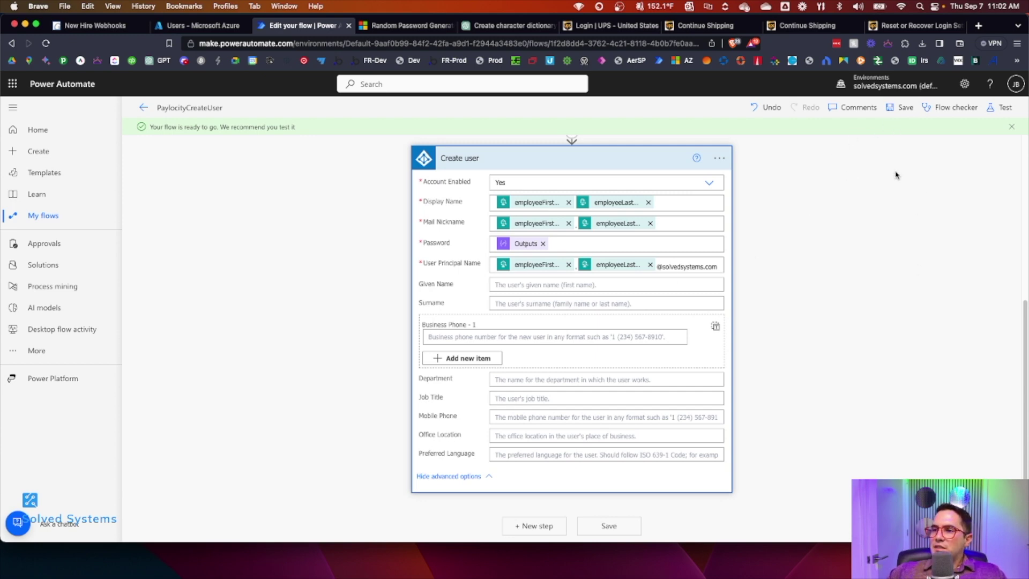
Save the PaylocityCreateUser flow and turn it on from the flow details.
left_click(902, 107)
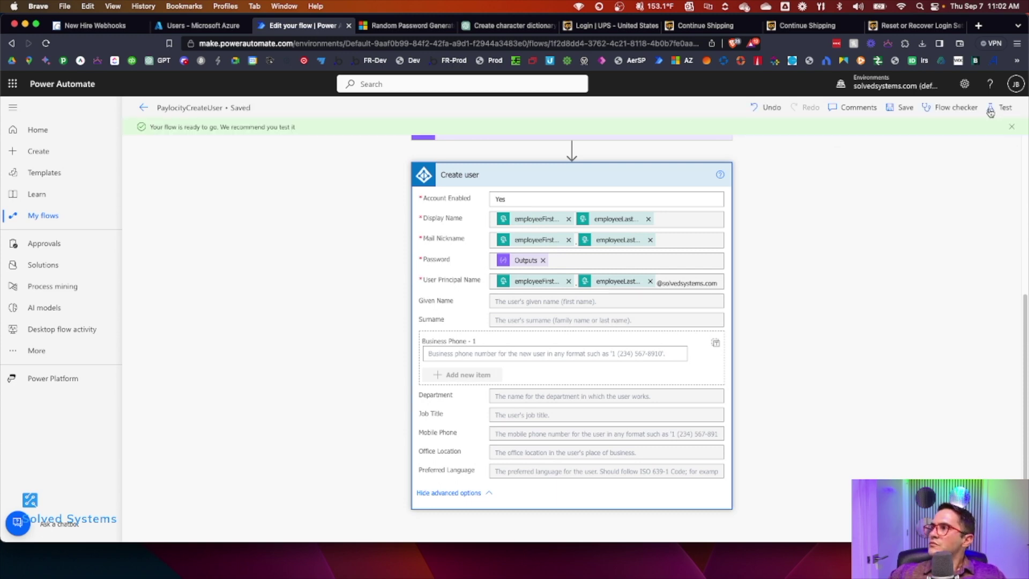
left_click(990, 110)
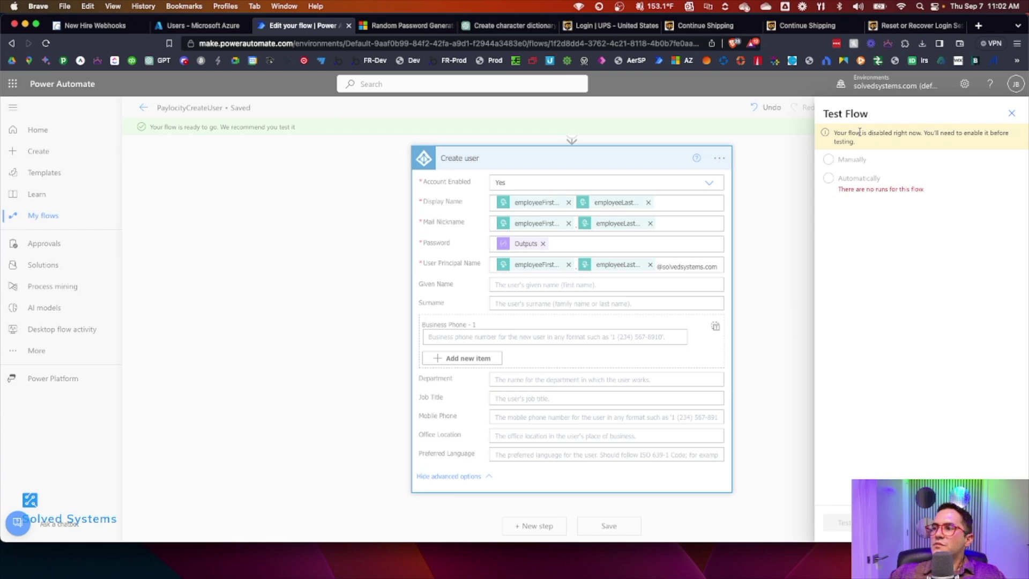
left_click(534, 366)
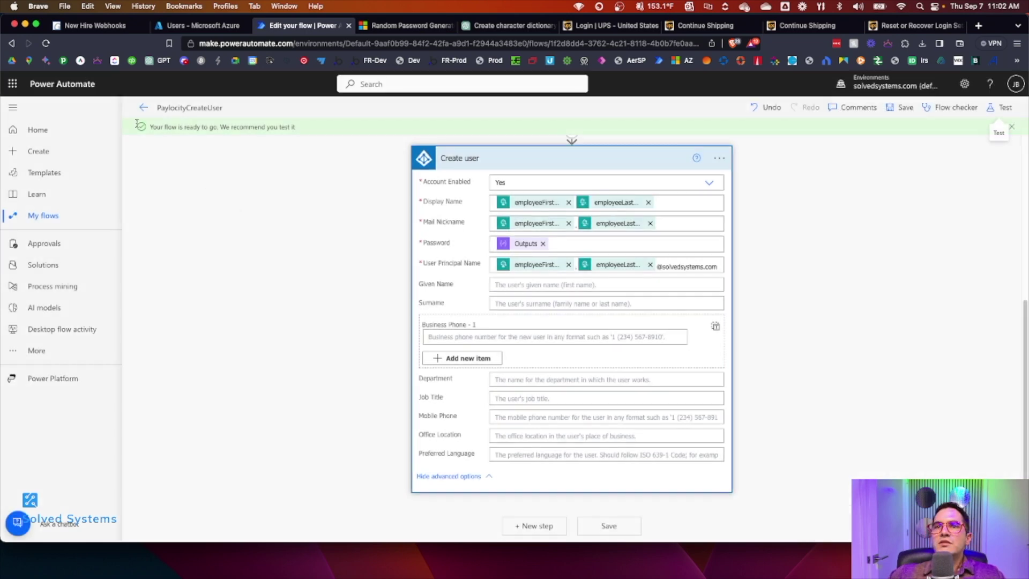
left_click(151, 112)
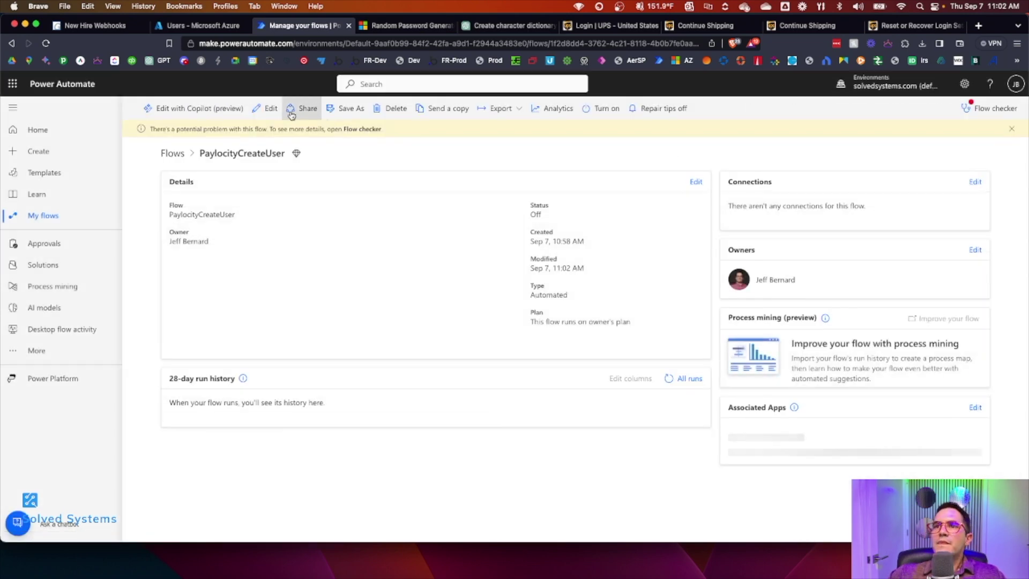
left_click(602, 108)
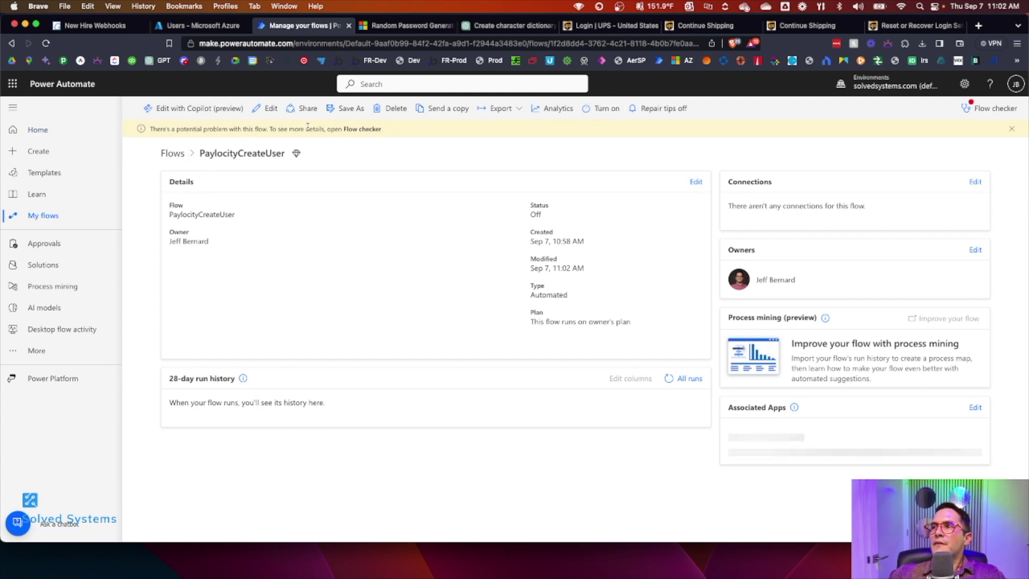
Start a manual test and copy the HTTP trigger's POST URL.
left_click(268, 109)
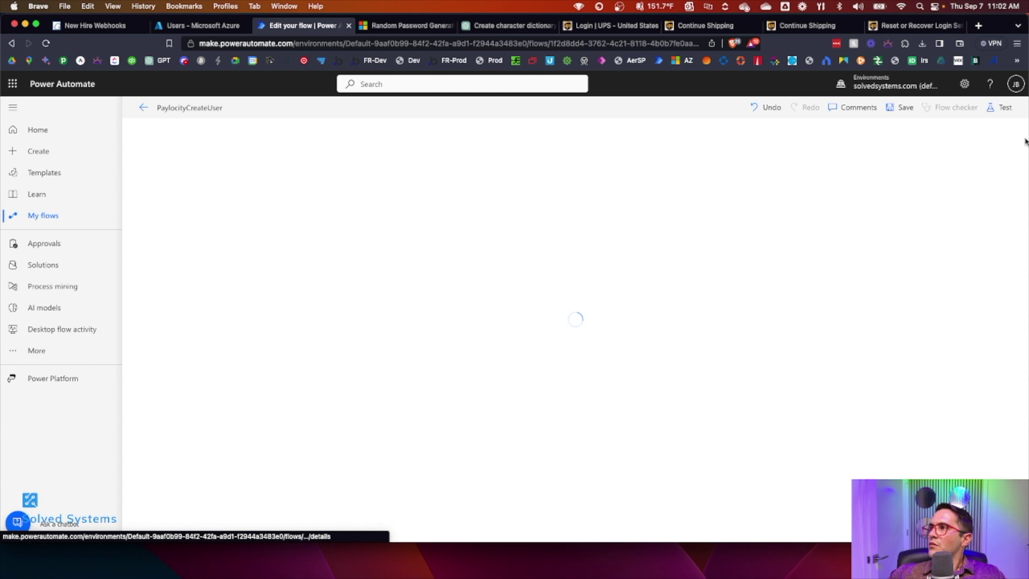
left_click(999, 108)
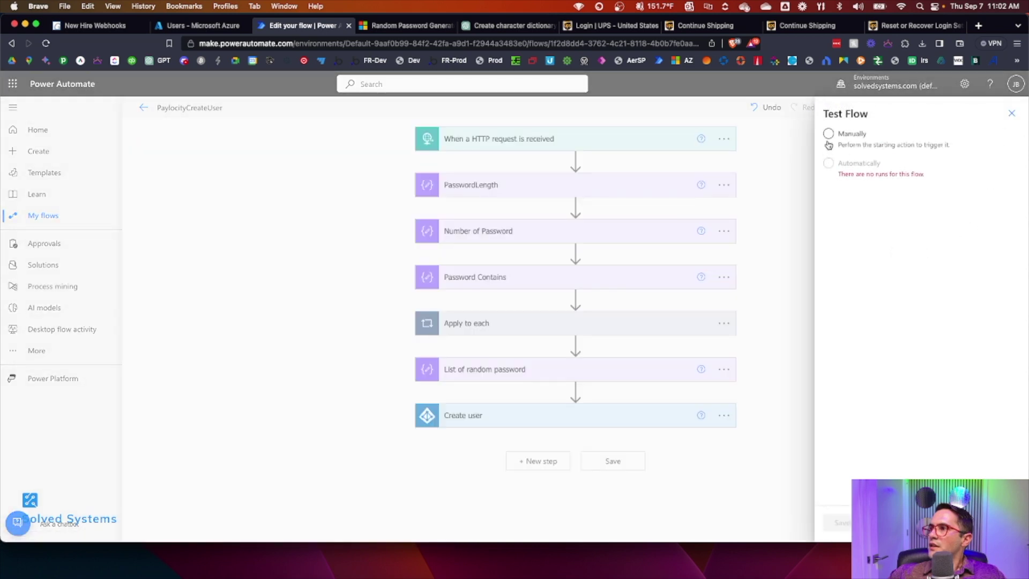
left_click(828, 135)
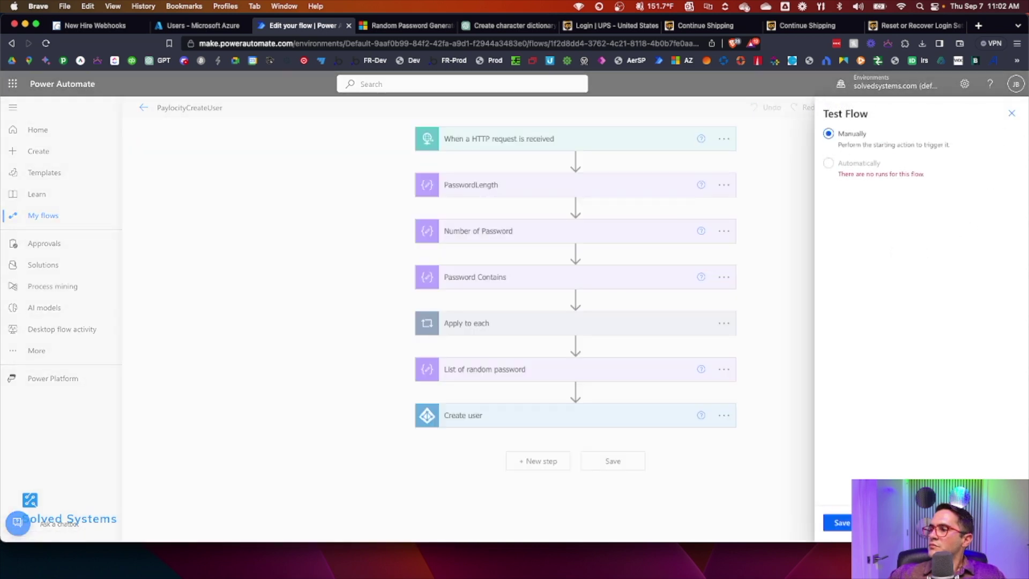
key("Escape")
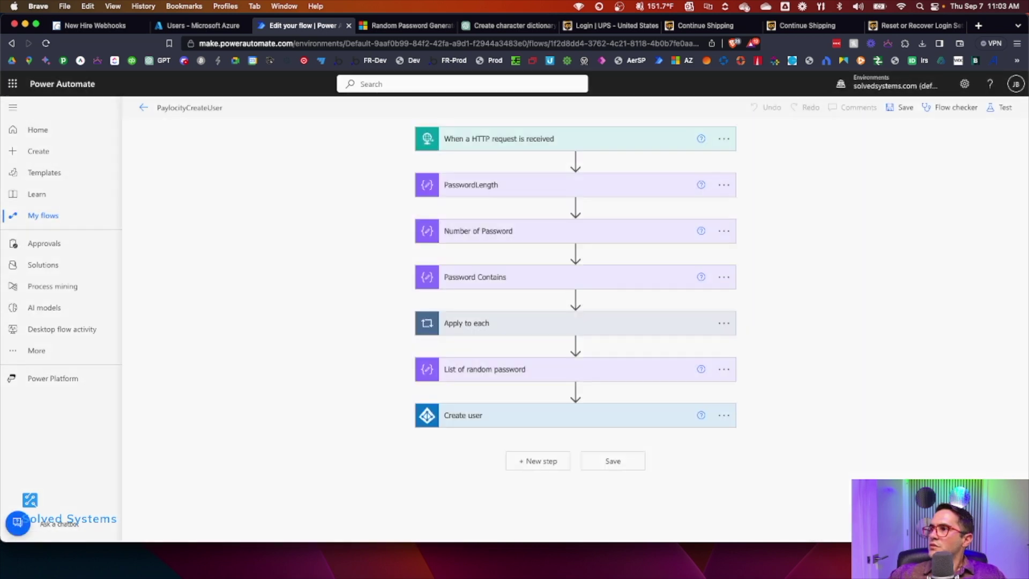
left_click(534, 138)
left_click(716, 165)
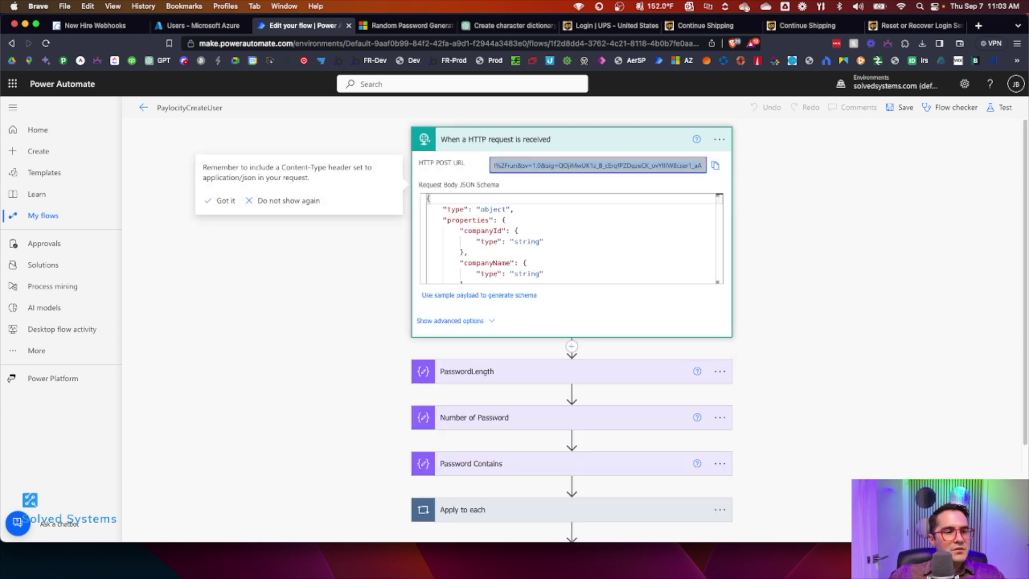
key("super+Tab")
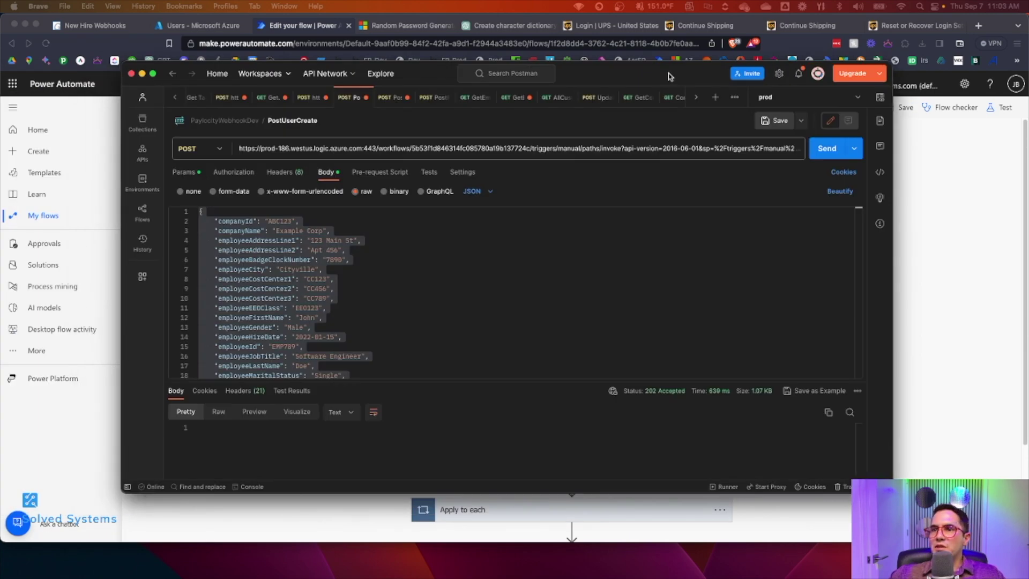
Paste the trigger URL into the PostUserCreate request, check the JSON body, and send it.
left_click_drag(668, 77, 668, 79)
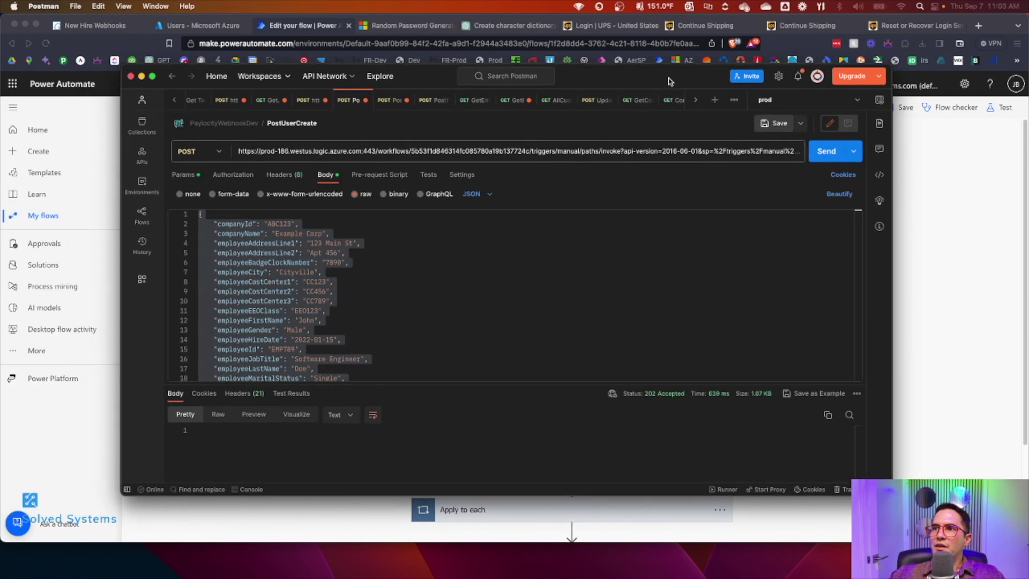
left_click(332, 148)
key("super+a")
key("super+v")
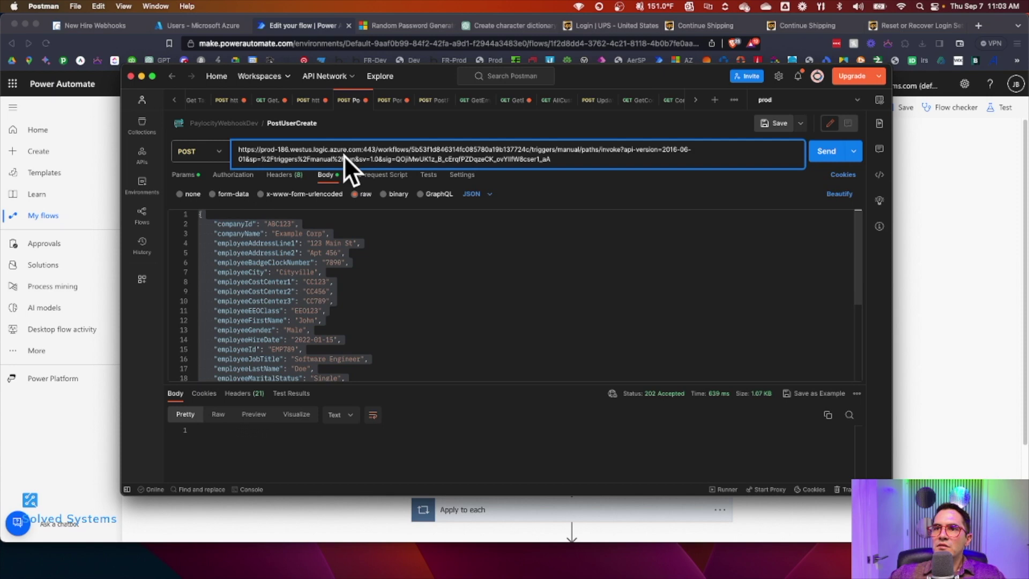
left_click(514, 309)
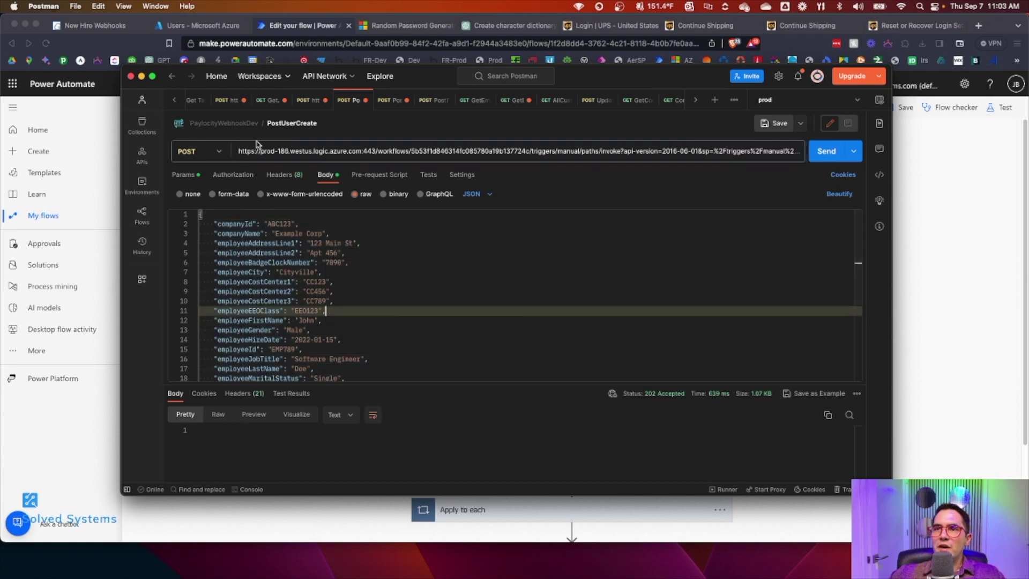
left_click(289, 147)
left_click(401, 273)
scroll(401, 276, "down", 5)
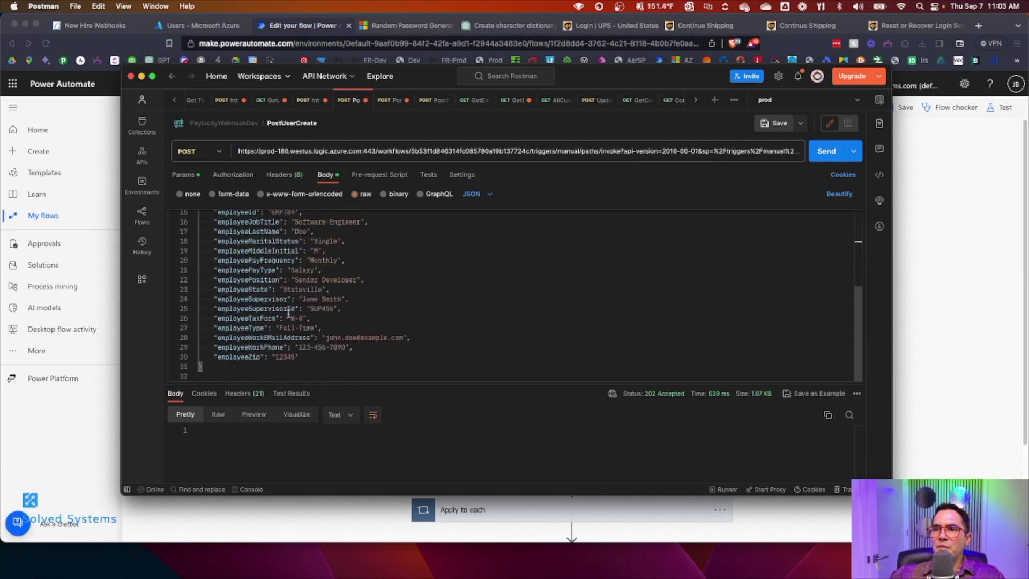
scroll(401, 276, "up", 5)
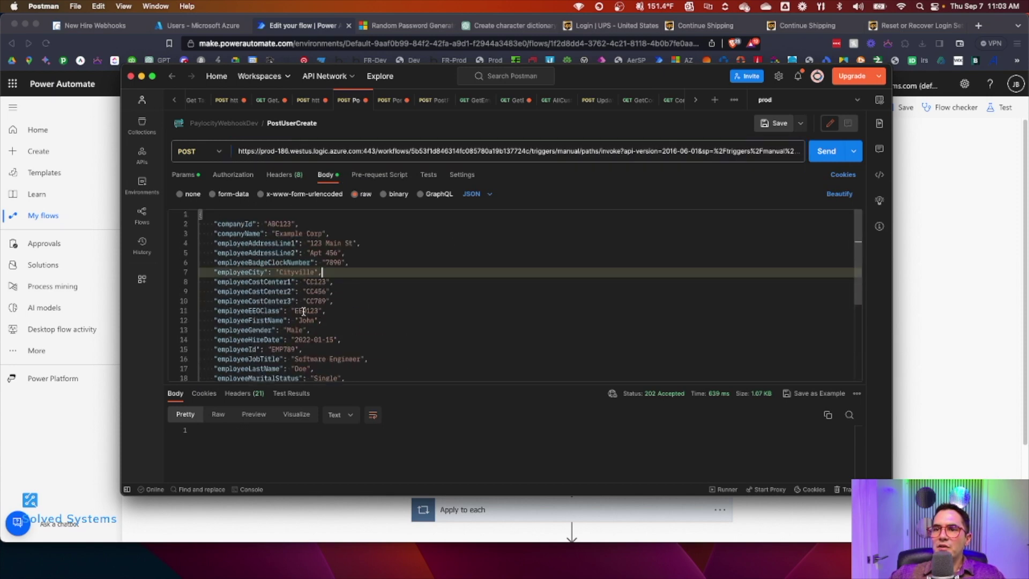
left_click(826, 151)
Leave the flow editor and open the latest run from the run history.
key("super+Tab")
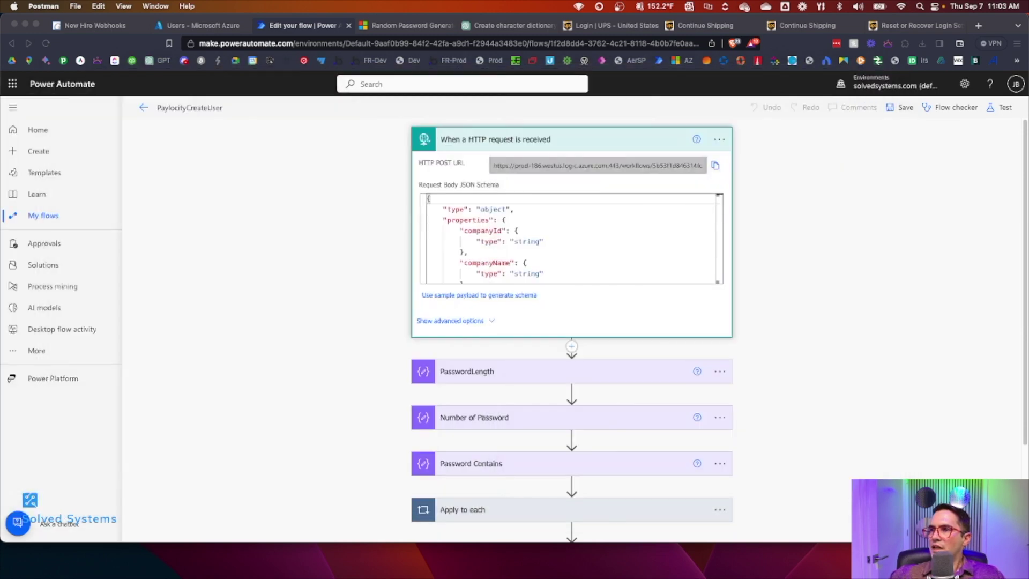
left_click(144, 108)
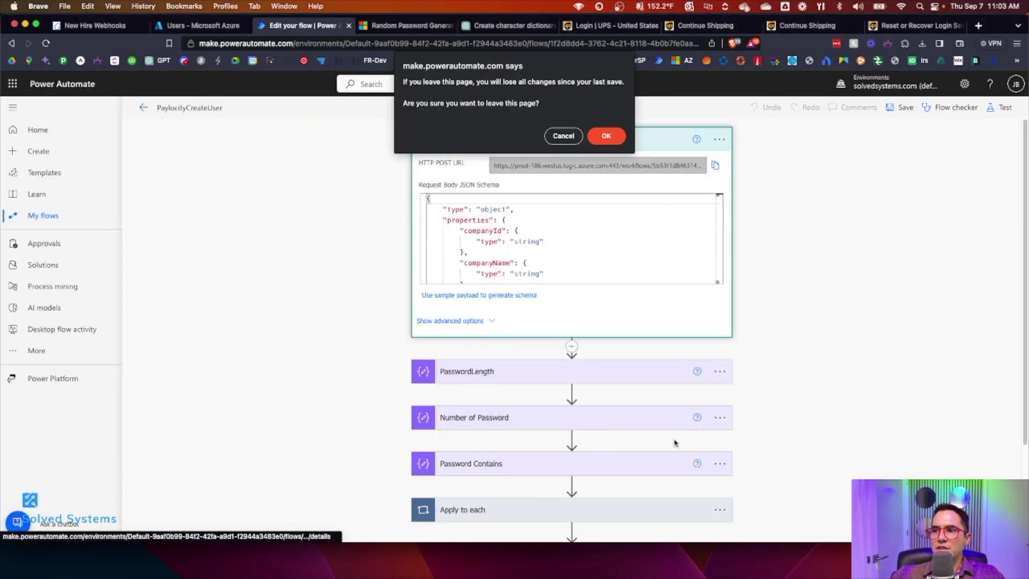
left_click(620, 136)
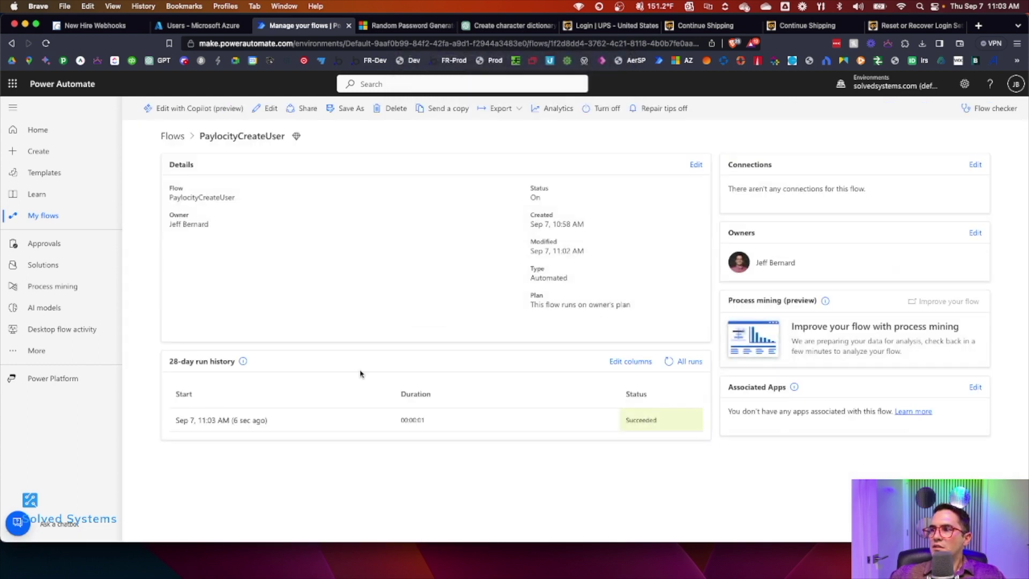
left_click(202, 421)
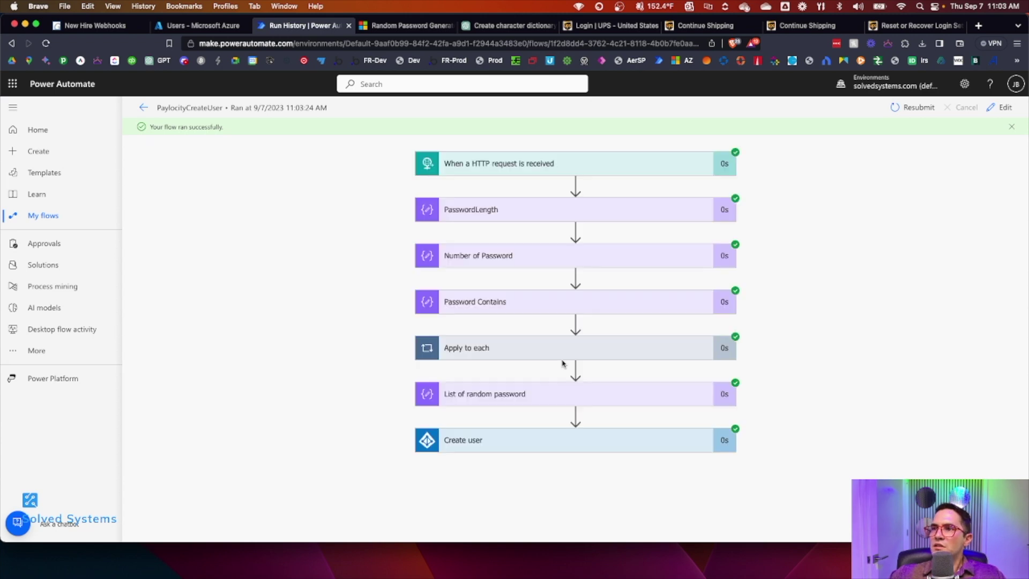
Inspect the trigger's received data, the generated random password and the Create user step.
left_click(459, 165)
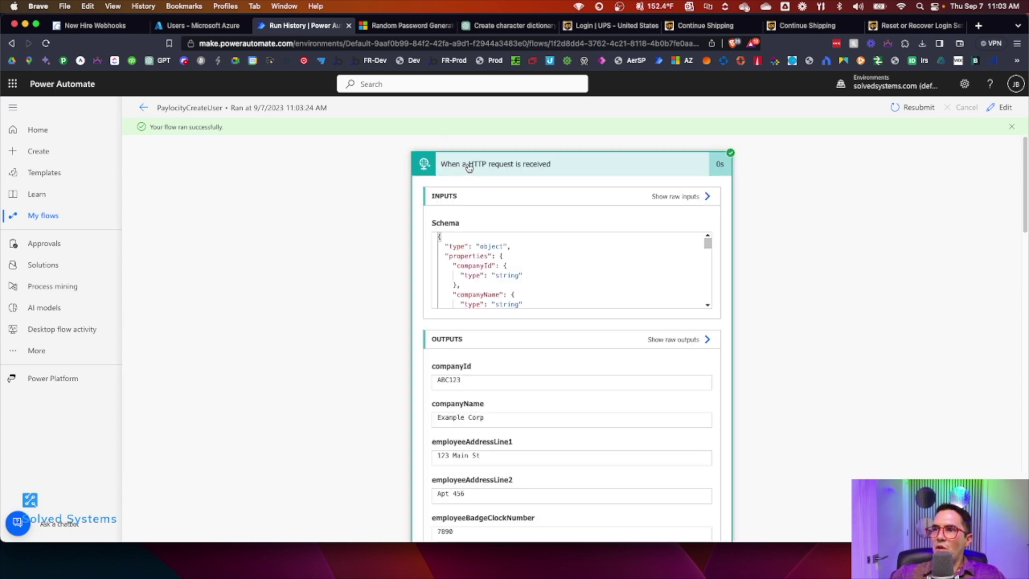
left_click(469, 167)
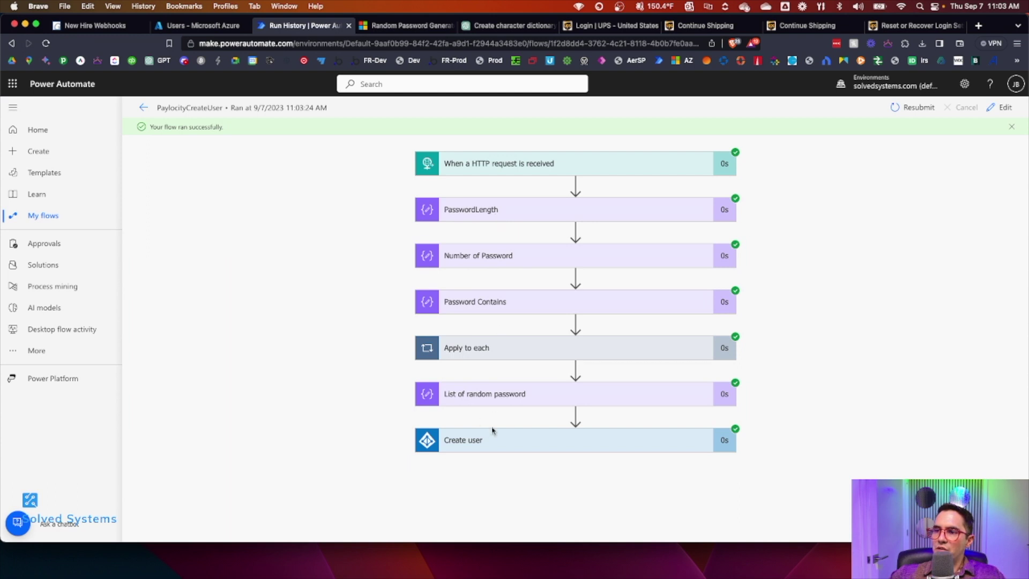
left_click(496, 402)
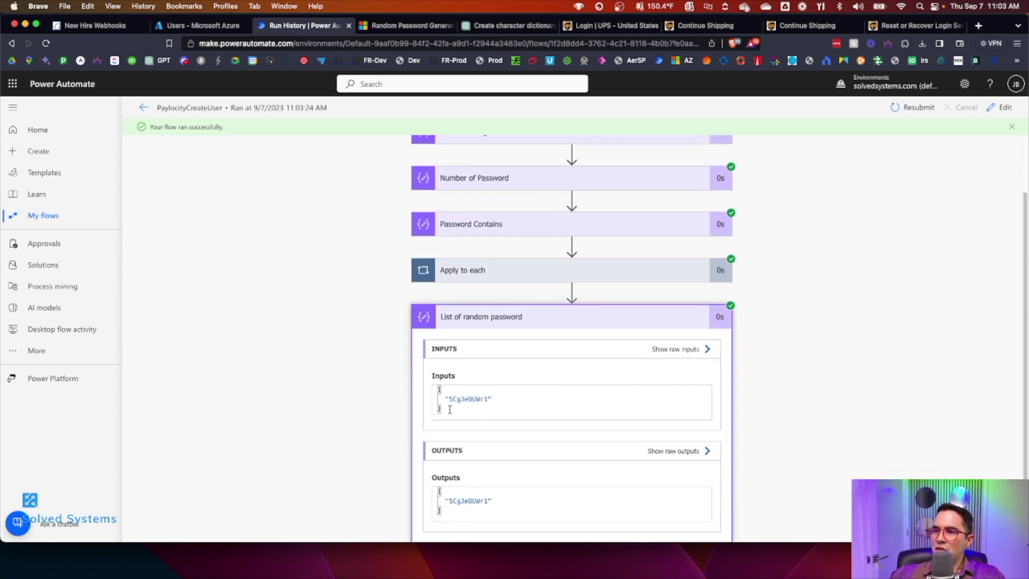
left_click(513, 316)
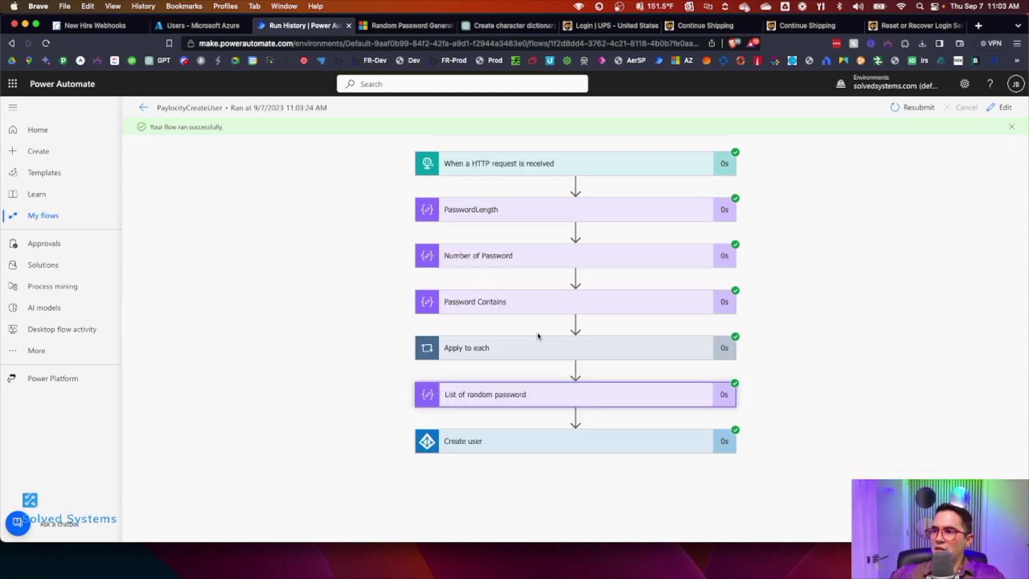
left_click(540, 436)
scroll(523, 409, "down", 8)
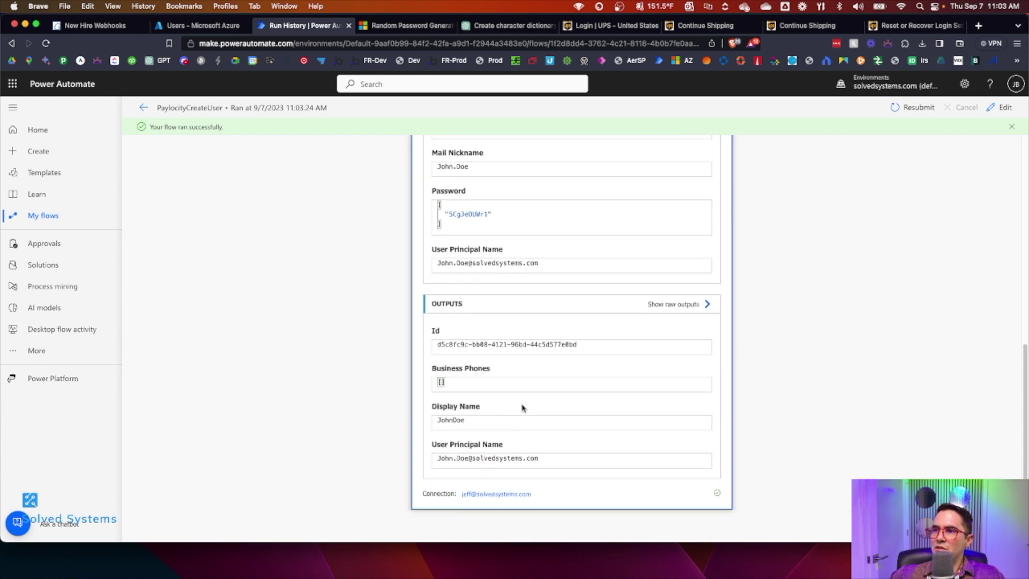
scroll(556, 444, "up", 2)
scroll(556, 444, "up", 5)
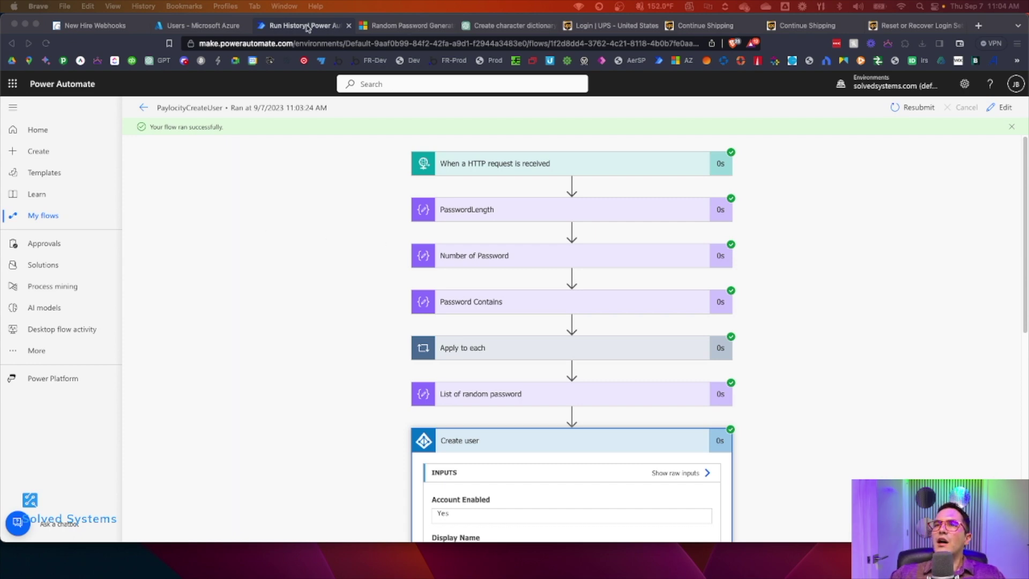
Refresh the Azure Users list to show the new test account, then open its profile.
left_click(191, 27)
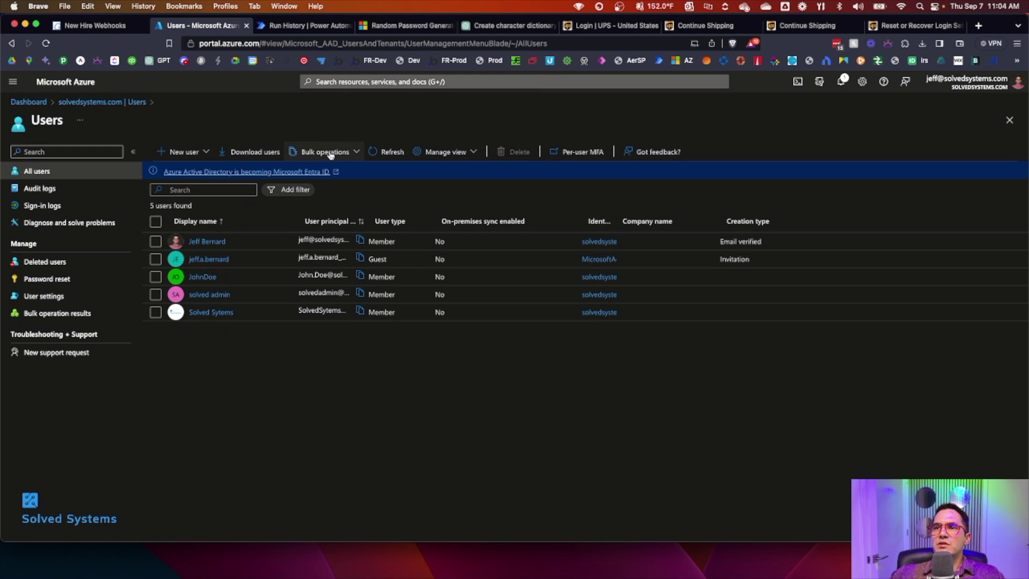
left_click(384, 152)
left_click(199, 277)
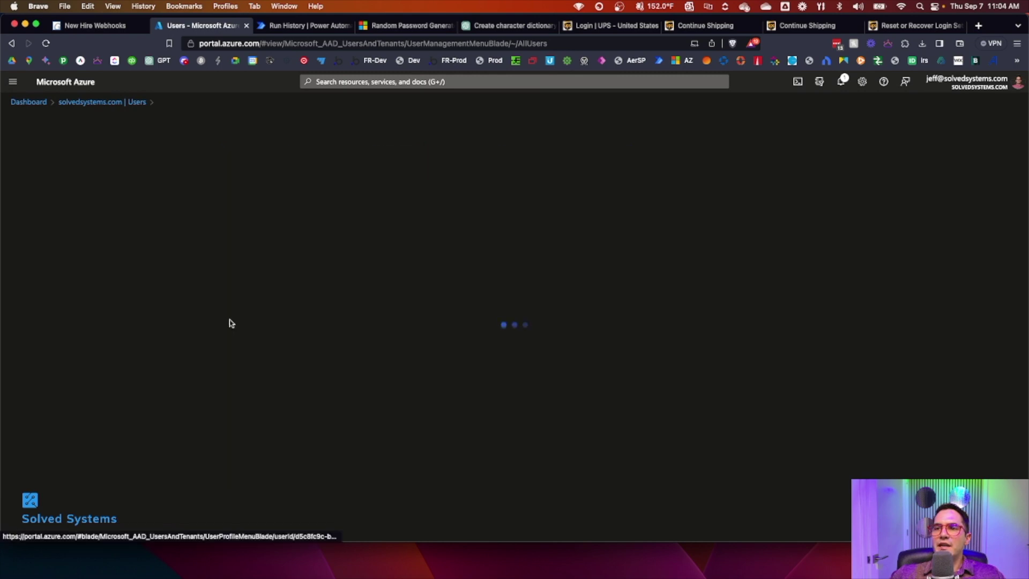